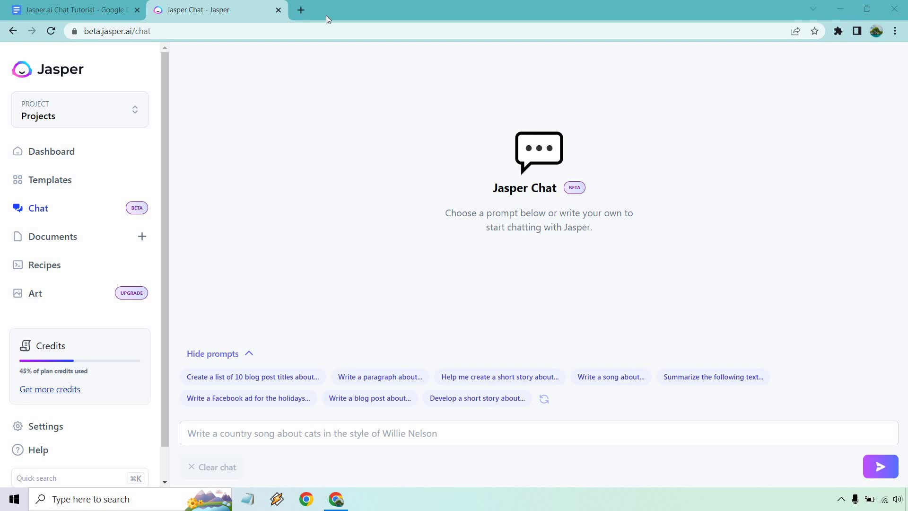
- Copy the YouTube hook prompt from Google Docs and send Jasper Chat "Write a hook for a YouTube introduction about the fun of playing golf."
click(84, 6)
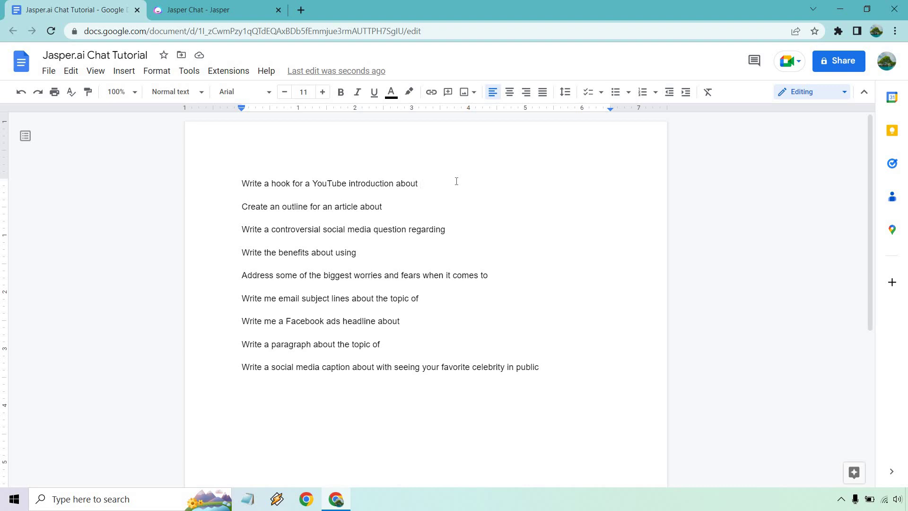
shift+click(231, 186)
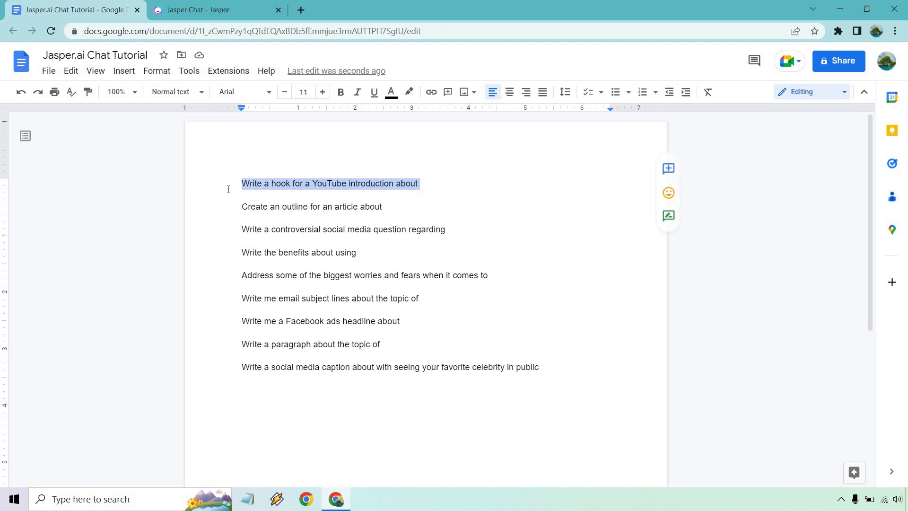
click(247, 7)
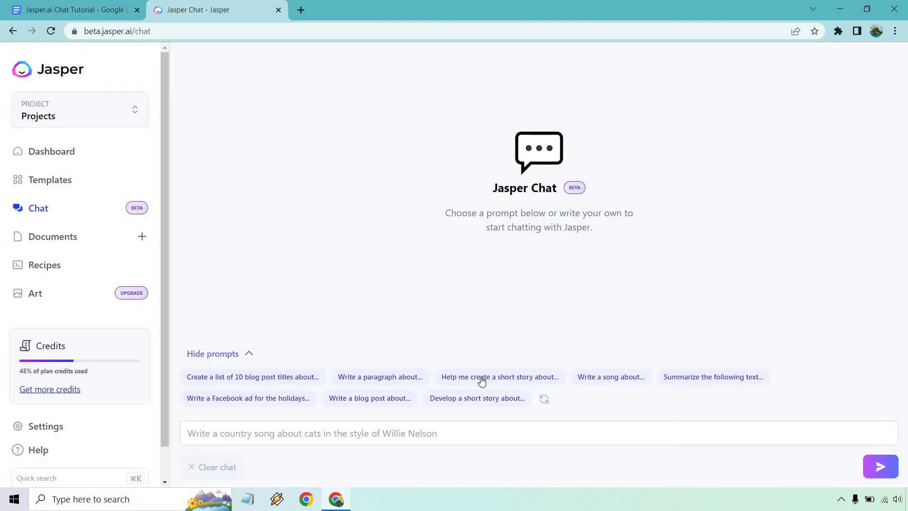
click(459, 427)
text(Write a hook for a YouTube introduction about the fun of playing golf.)
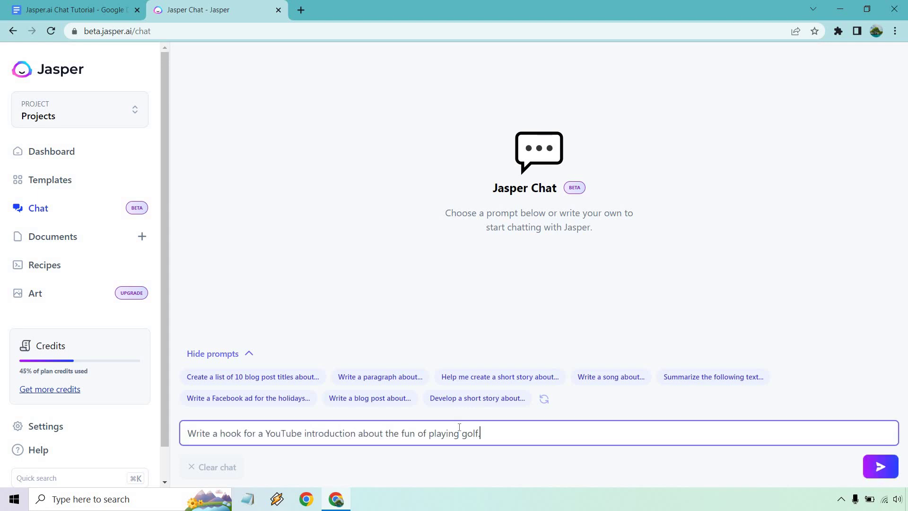
click(831, 381)
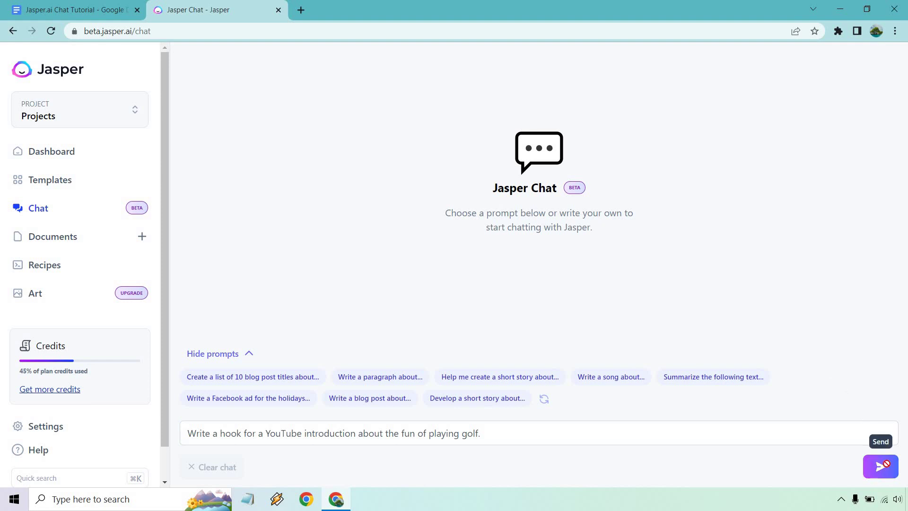
click(881, 466)
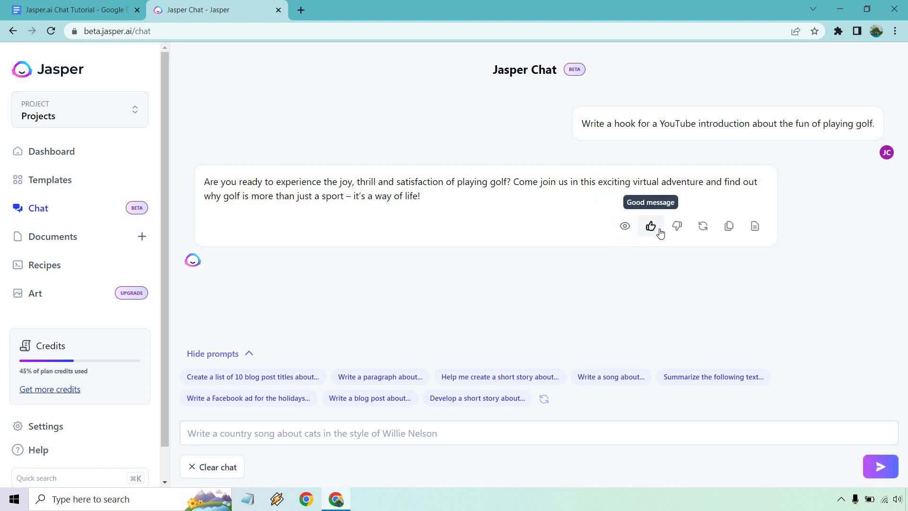
- Regenerate Jasper's reply to the golf hook prompt and copy the new message
click(703, 226)
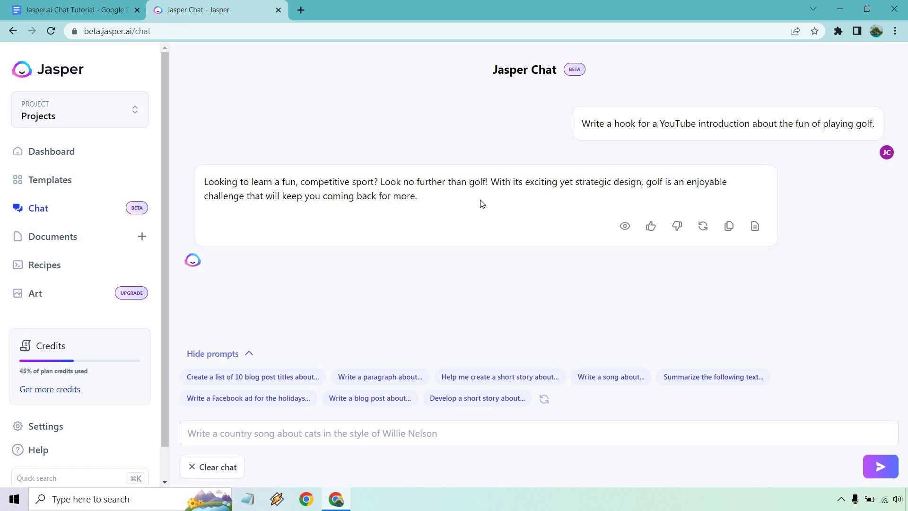
click(729, 227)
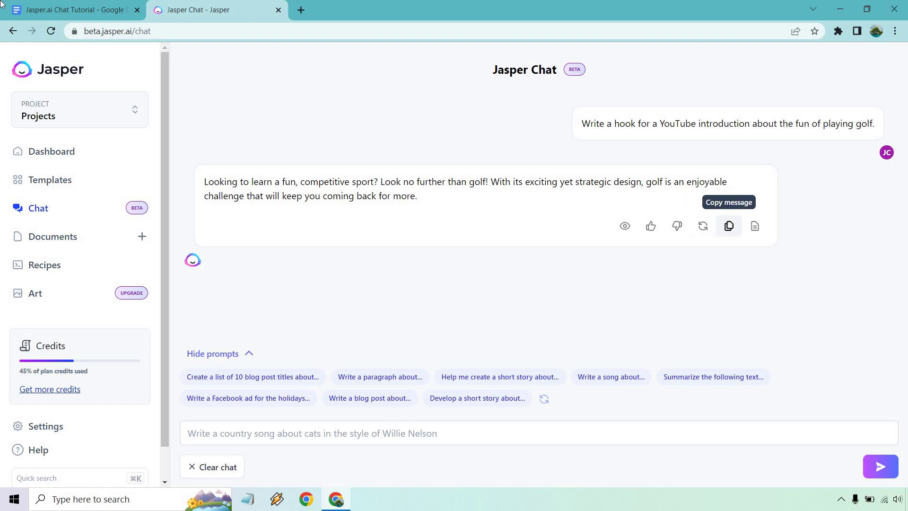
click(81, 9)
click(191, 6)
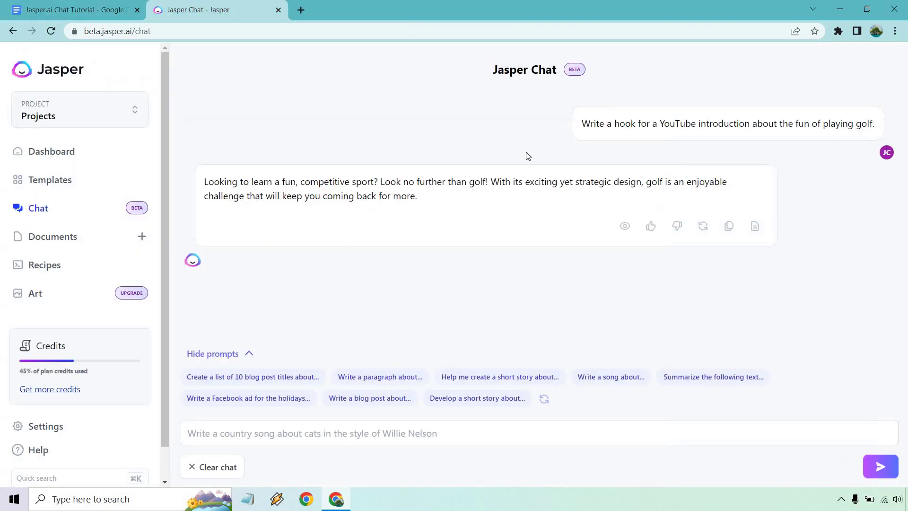
- Open the golf hook reply in a new Jasper document and insert the same reply into it once more
click(755, 227)
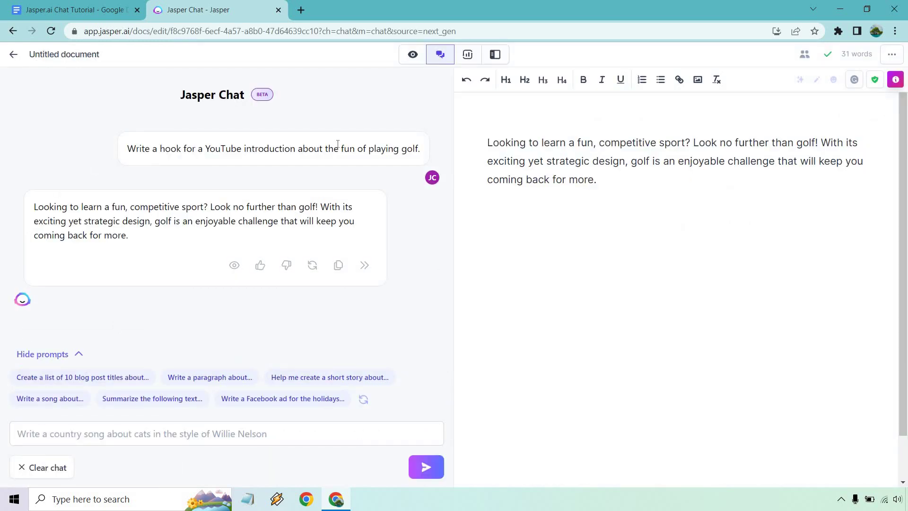
click(76, 9)
click(228, 10)
click(368, 406)
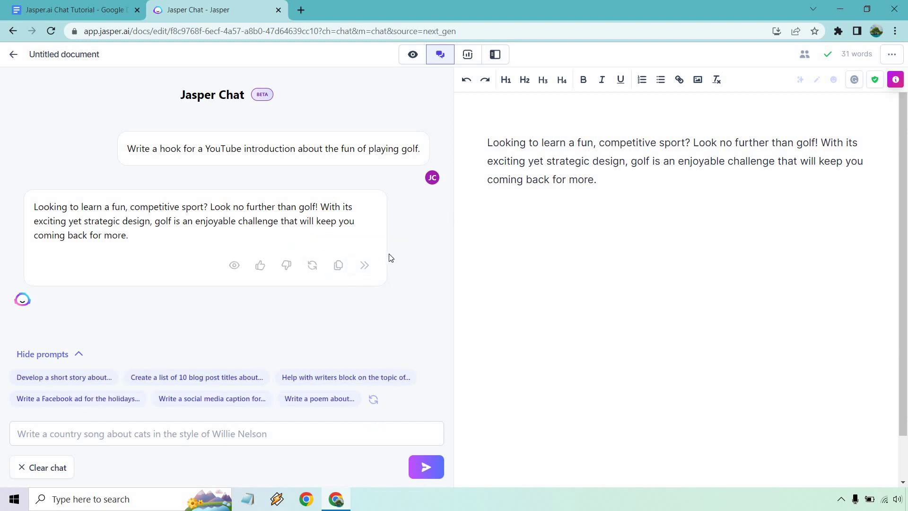
click(362, 269)
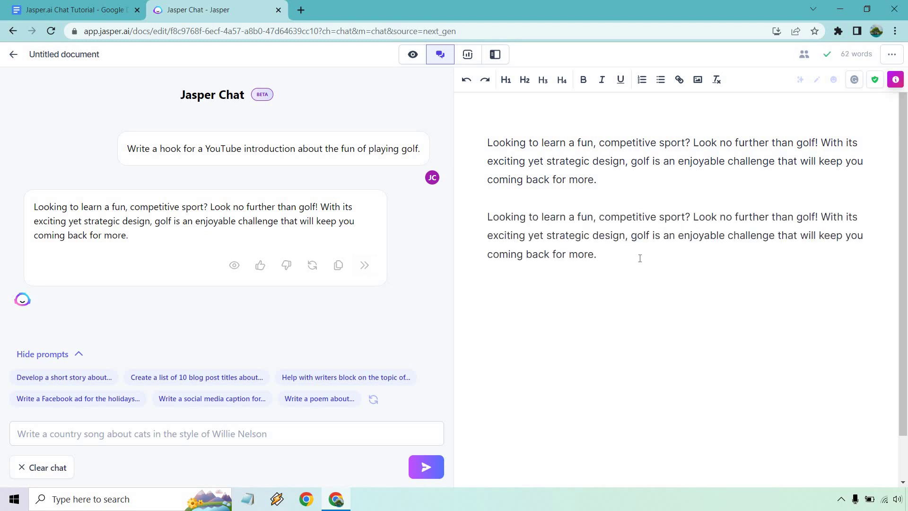
- Delete all the golf hook text from the document and clear the chat
drag(598, 254, 489, 136)
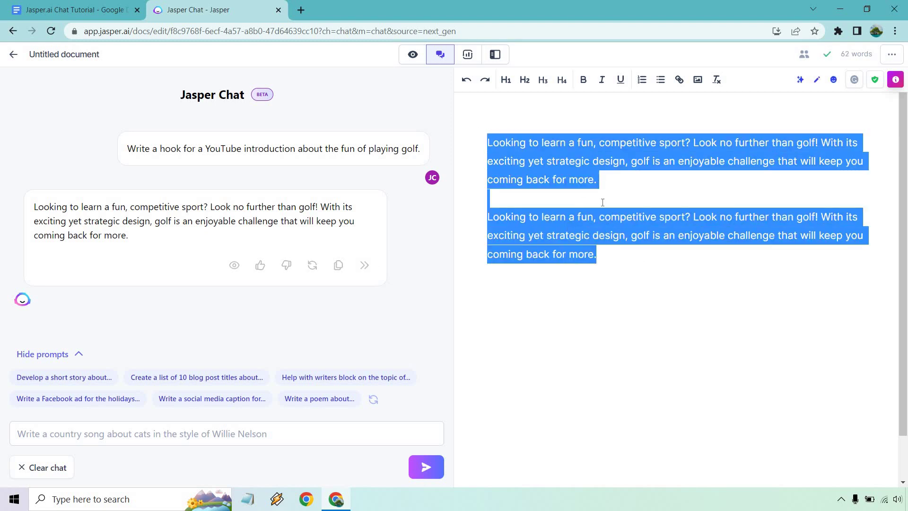
key(BackSpace)
click(45, 467)
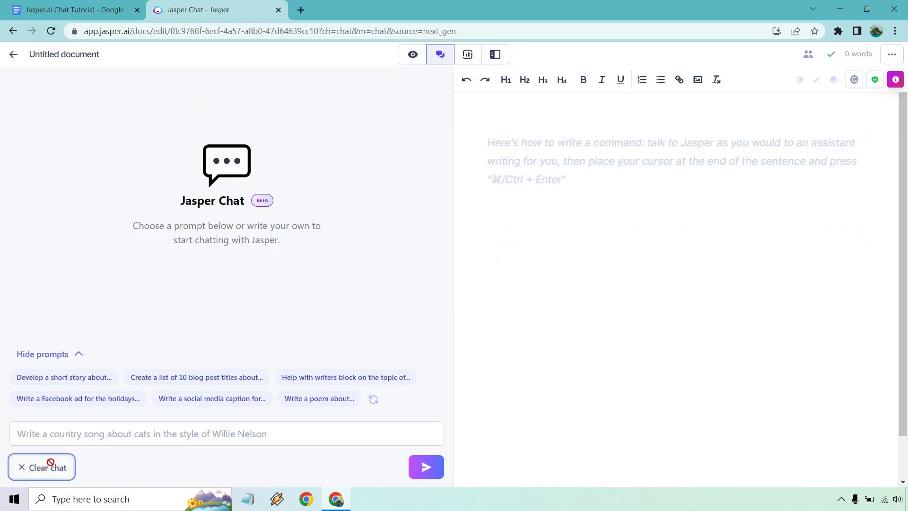
- Copy the article outline prompt from Google Docs and send Jasper Chat "Create an outline for an article about taking care of your new kitten."
click(88, 7)
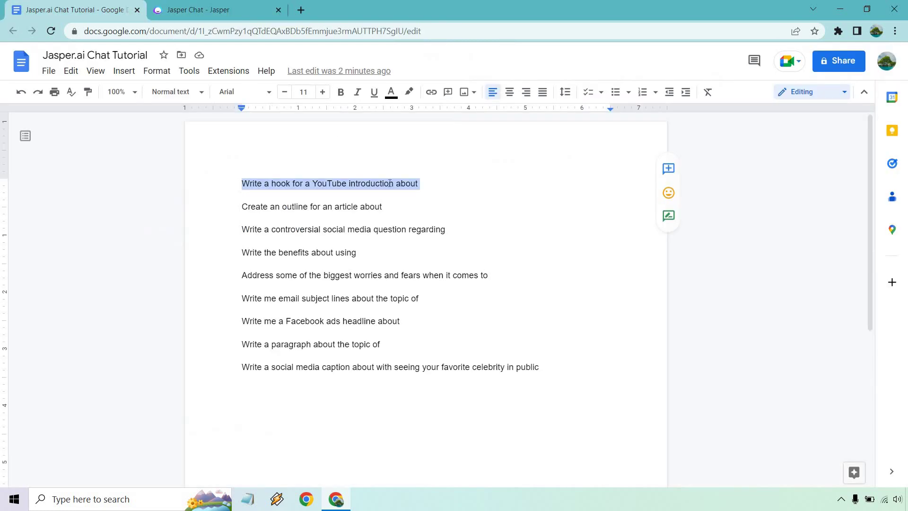
drag(403, 207, 225, 203)
key(ctrl+c)
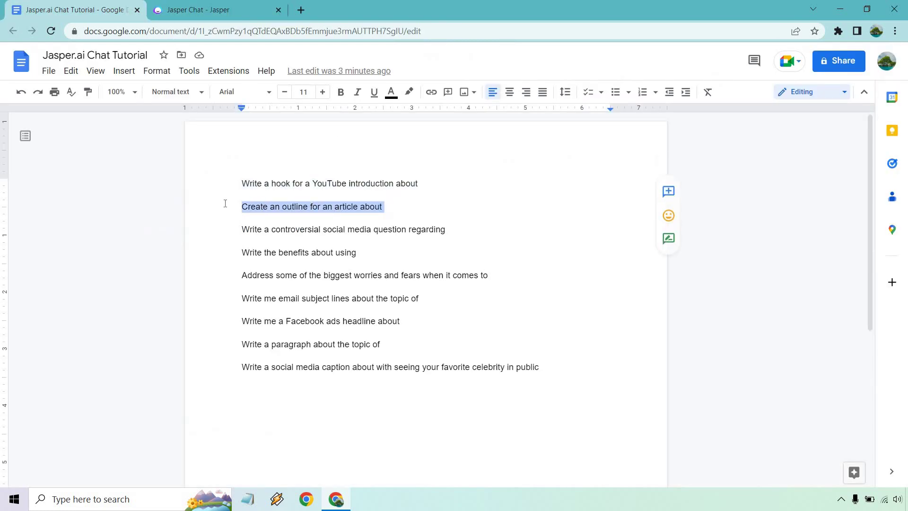
key(ctrl+Tab)
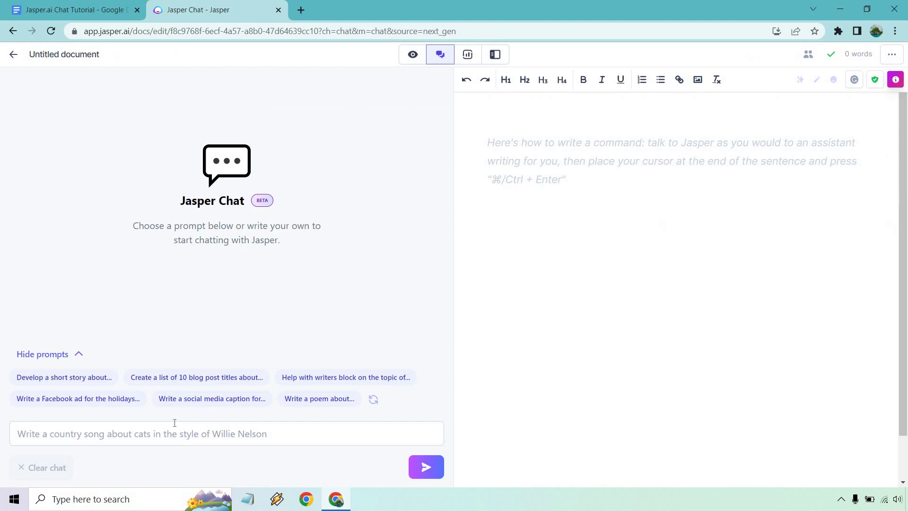
click(178, 434)
key(ctrl+v)
text(taking care of your new kitten.)
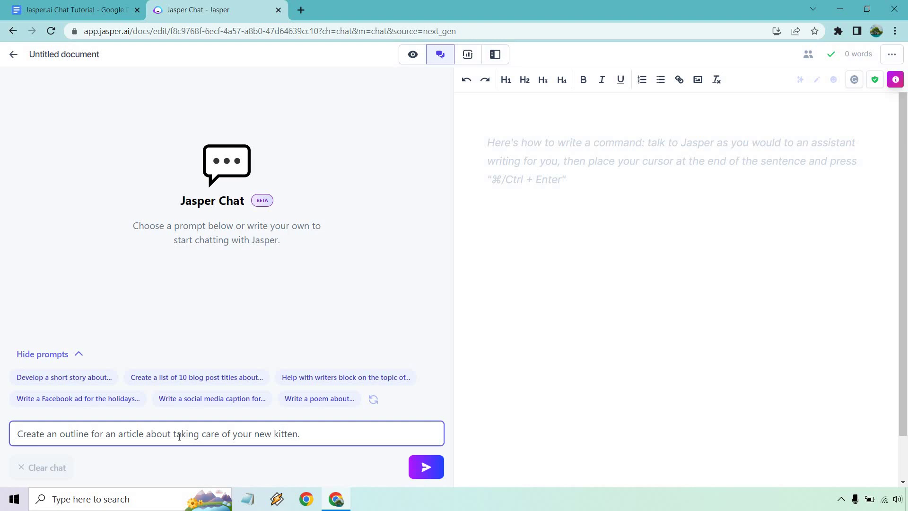
click(425, 466)
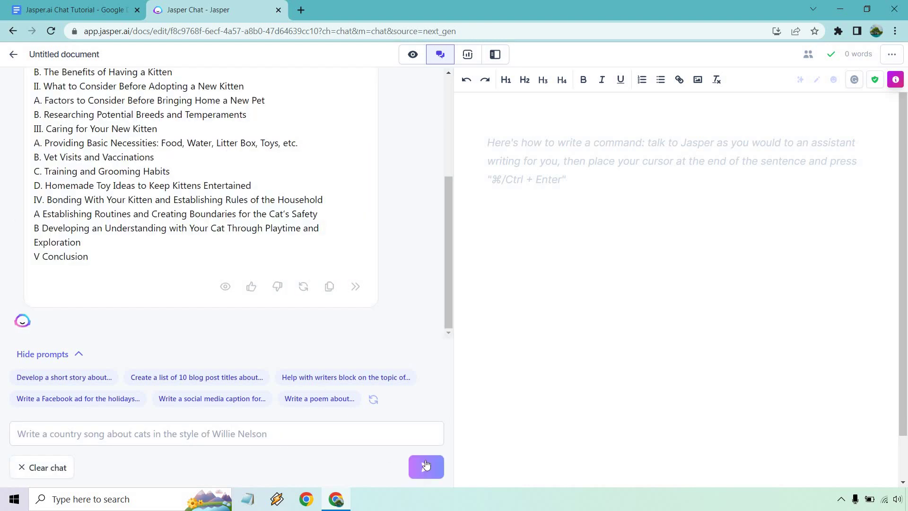
- Read through the generated kitten care outline, checking its numbered sections and the subpoints under each
scroll(418, 231, up, 4)
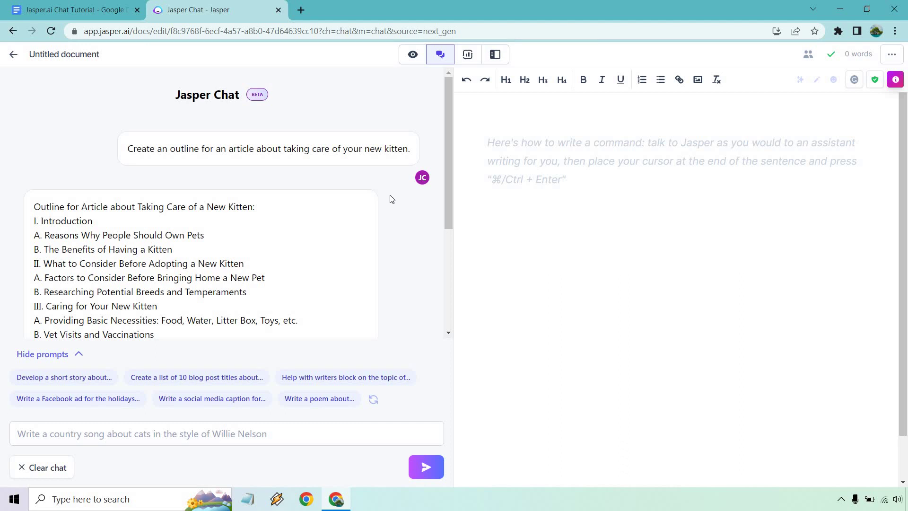
scroll(392, 197, down, 1)
scroll(255, 120, up, 1)
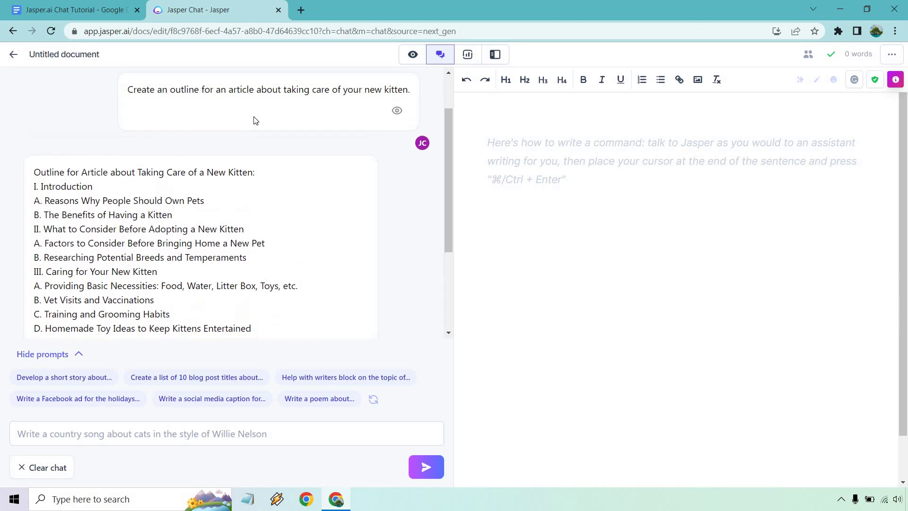
scroll(255, 121, down, 2)
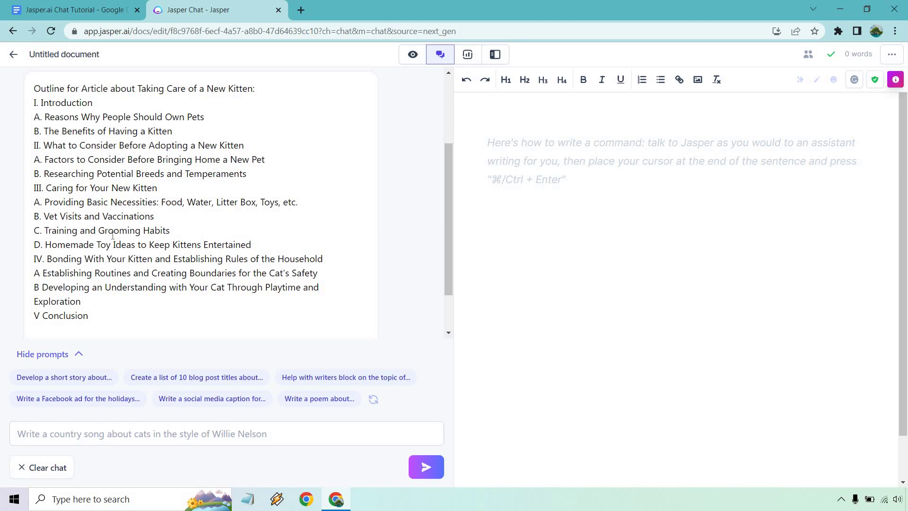
scroll(113, 234, down, 1)
scroll(19, 116, up, 2)
drag(34, 103, 66, 103)
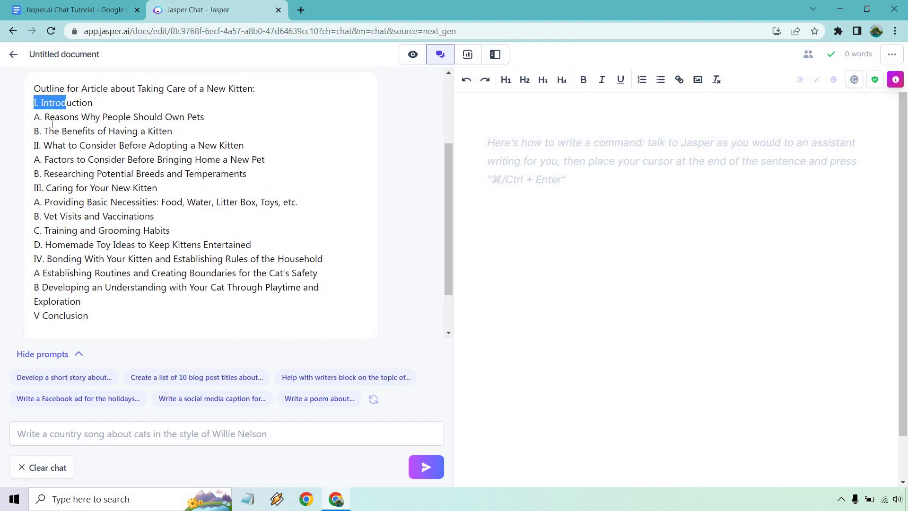
drag(35, 145, 71, 145)
click(195, 230)
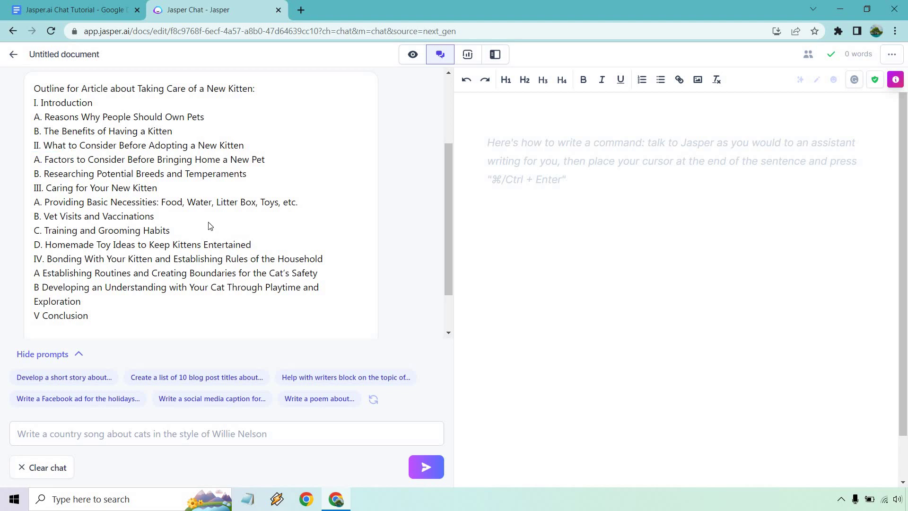
scroll(222, 223, up, 3)
- In a cleared Jasper chat, send the Google Docs prompt completed as "Write a controversial social media question regarding if AI is going to replace writers."
click(76, 10)
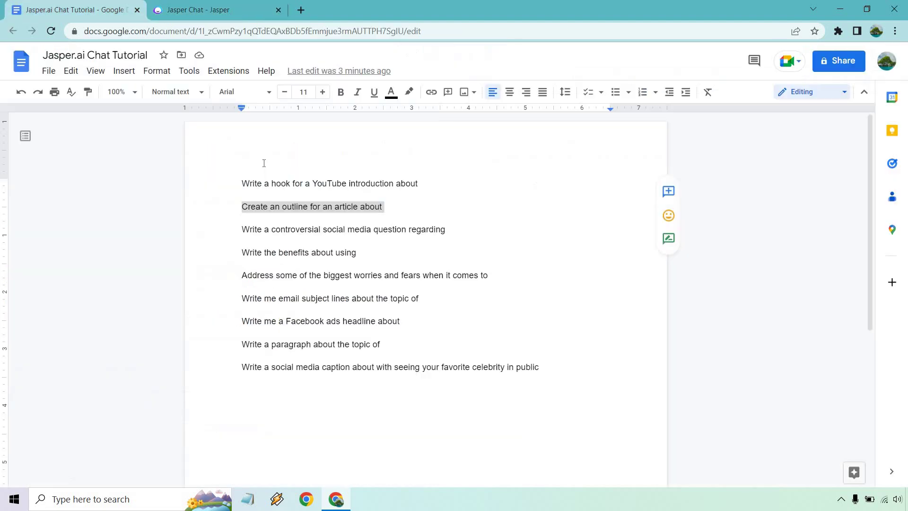
drag(461, 221, 244, 231)
click(420, 230)
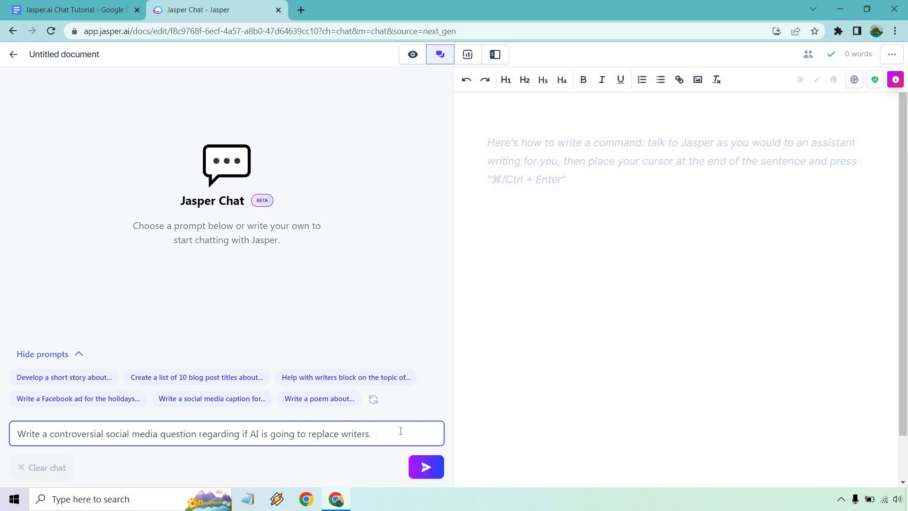
click(425, 466)
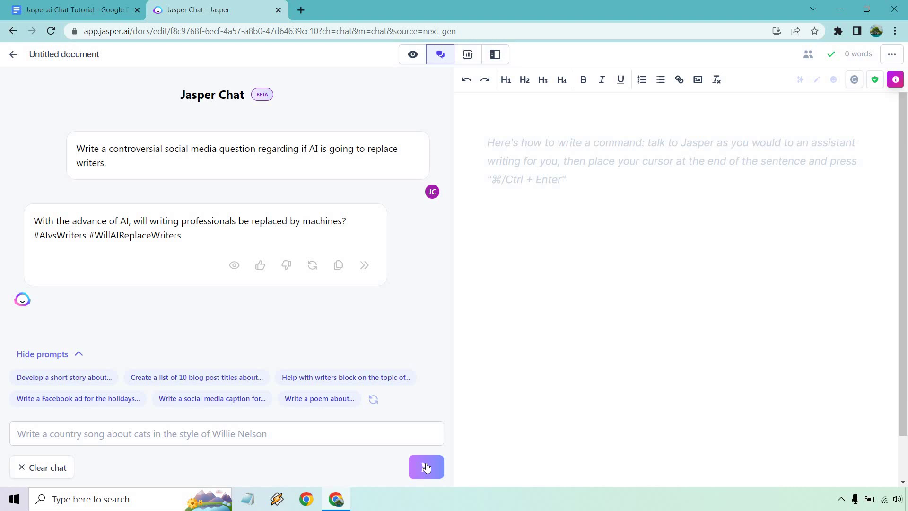
- Send the same prompt about AI replacing writers two more times to get alternative social media questions
click(426, 466)
text(Write a controversial social media question regarding if AI is going to replace writers.)
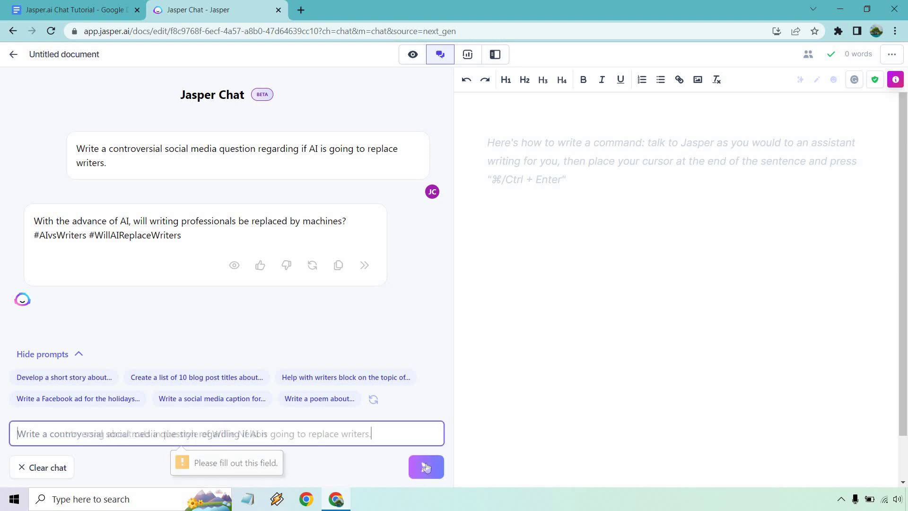
key(ctrl+a)
key(ctrl+c)
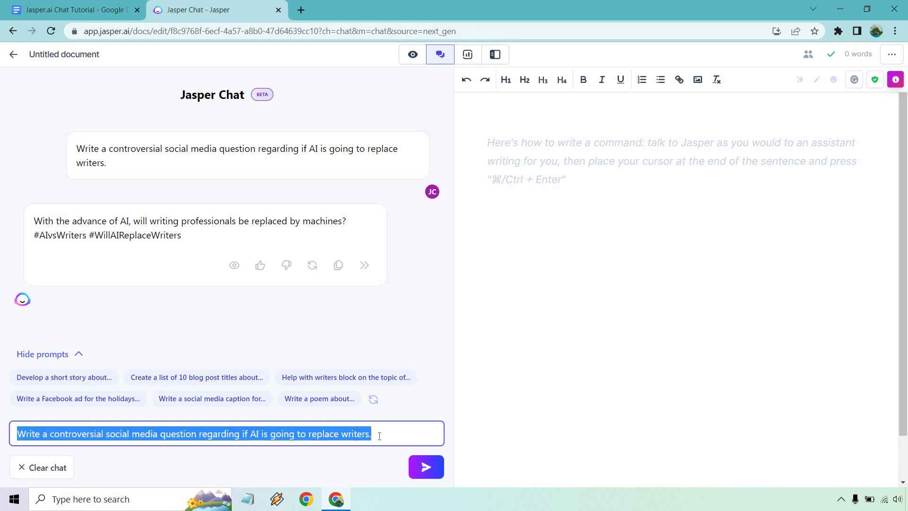
click(434, 475)
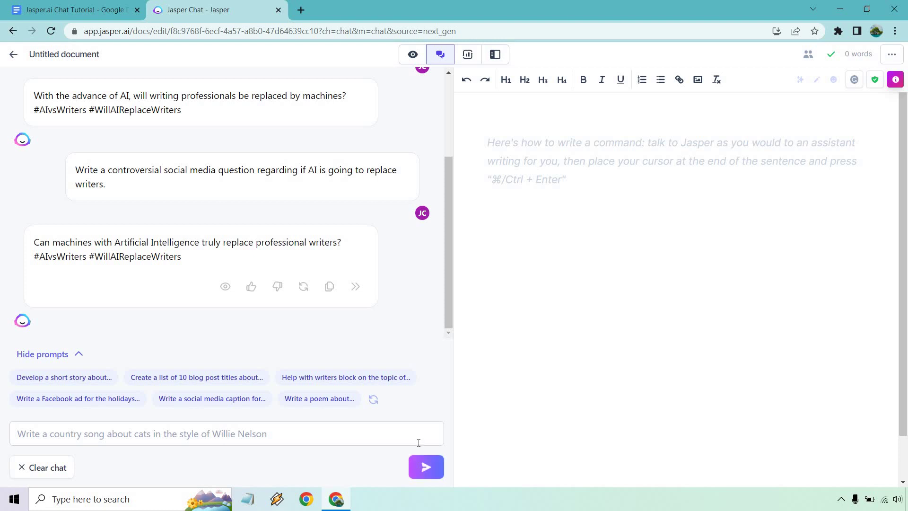
click(419, 442)
key(ctrl+v)
click(440, 477)
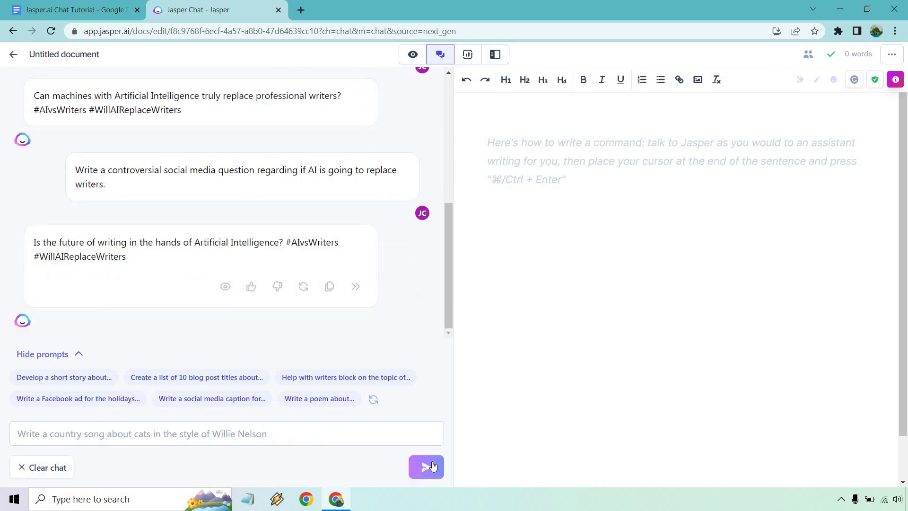
- Review the generated social media questions in the chat and regenerate the latest reply
scroll(405, 276, up, 4)
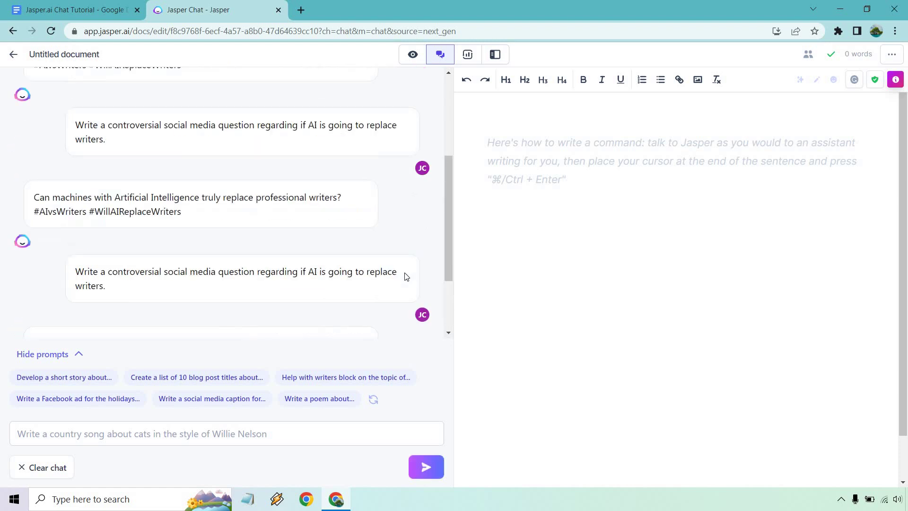
scroll(404, 263, up, 2)
scroll(392, 251, down, 6)
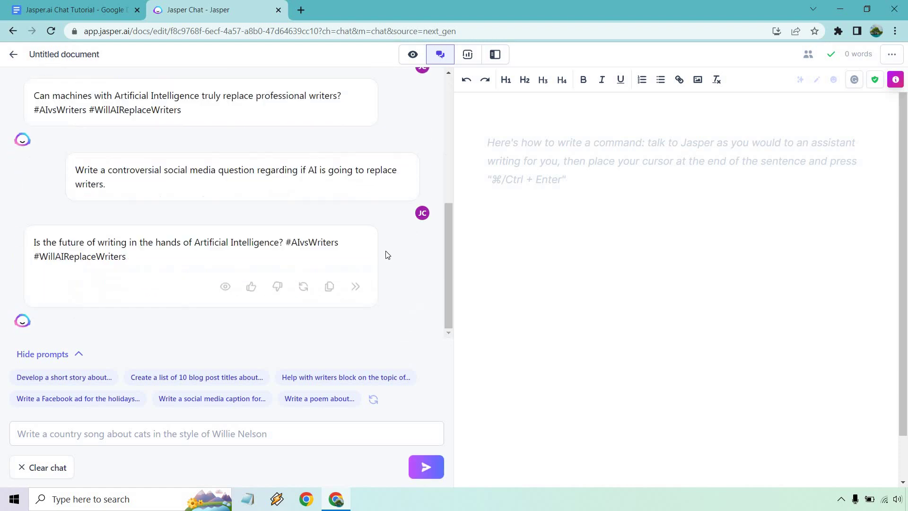
click(304, 287)
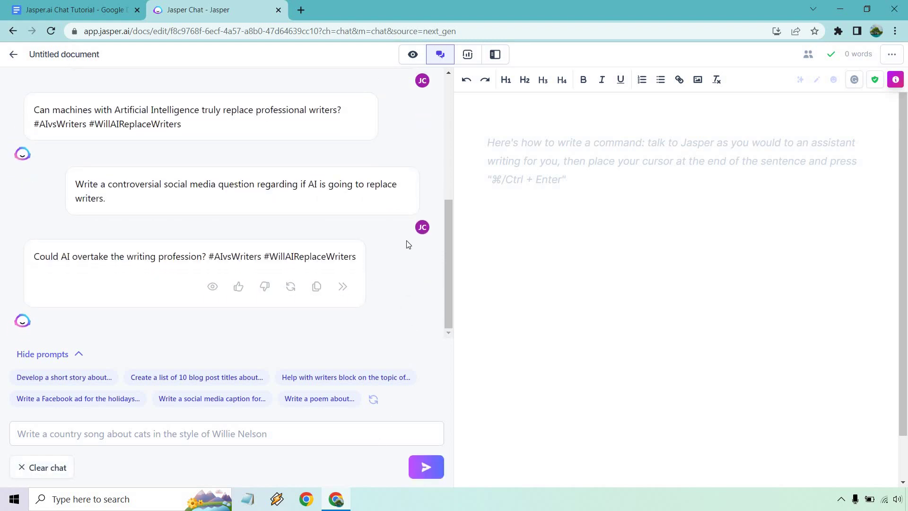
- Copy the benefits prompt from the Google Docs list and send it in Jasper as "Write the benefits about using AI for online marketers."
click(73, 7)
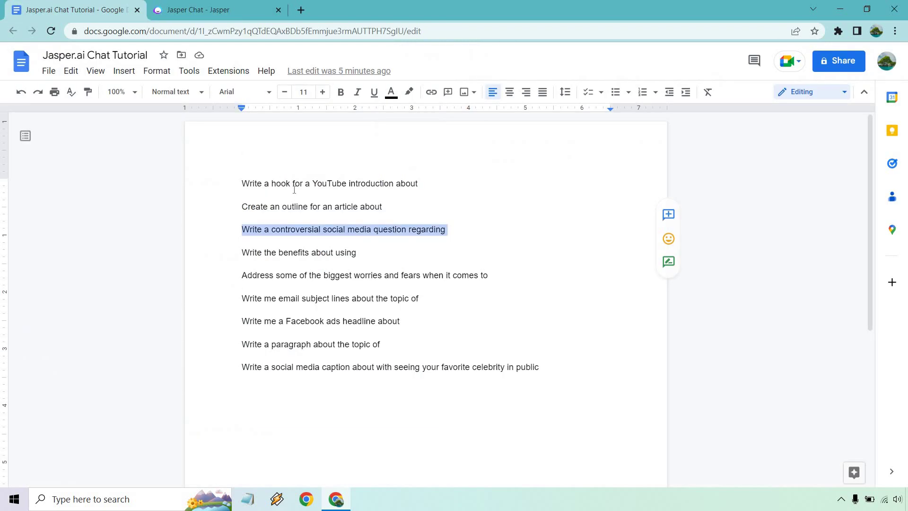
drag(369, 252, 240, 251)
key(ctrl+c)
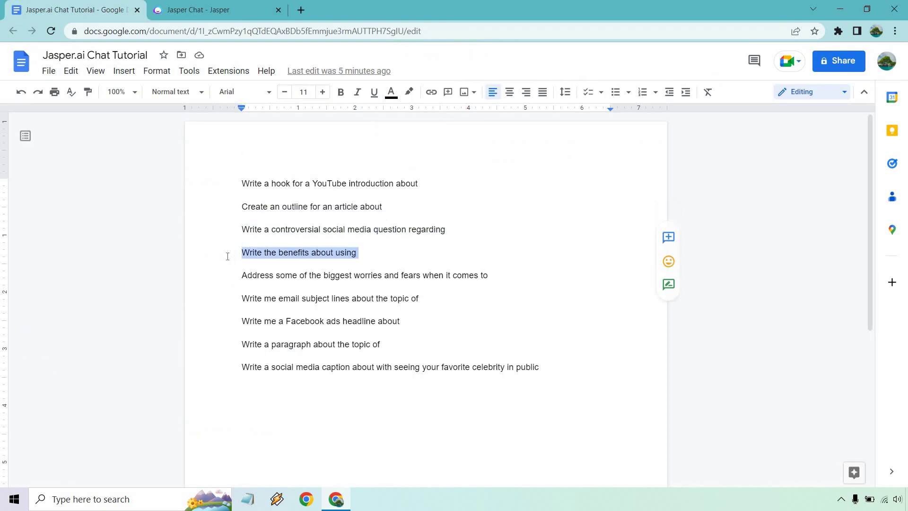
click(172, 6)
click(229, 437)
key(ctrl+v)
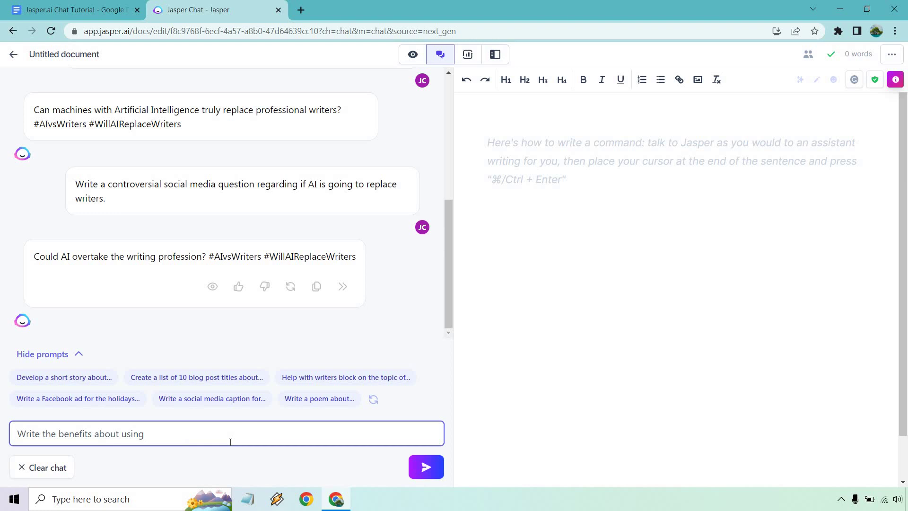
text(AI for online marketers.)
key(Return)
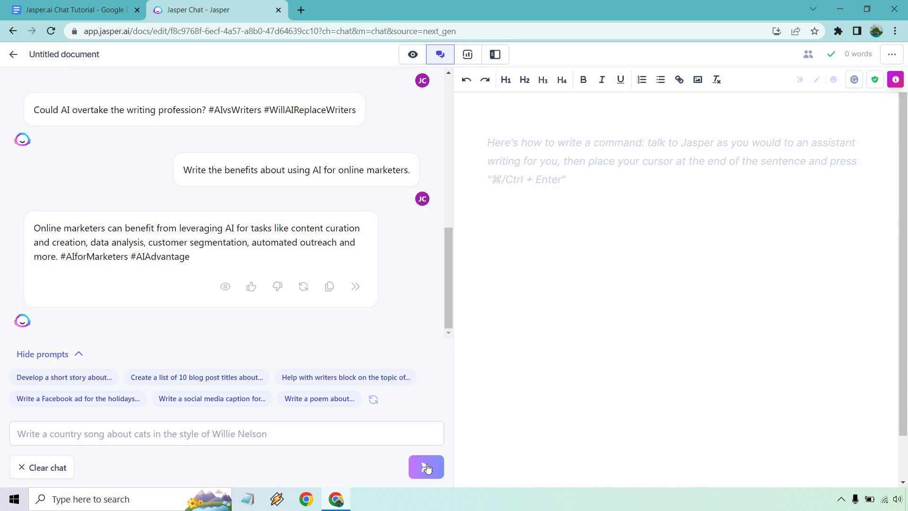
- Send the chat prompt "Write the benefits about using new golf shoes for playing in the rain."
click(376, 438)
text(Write the benefits about using )
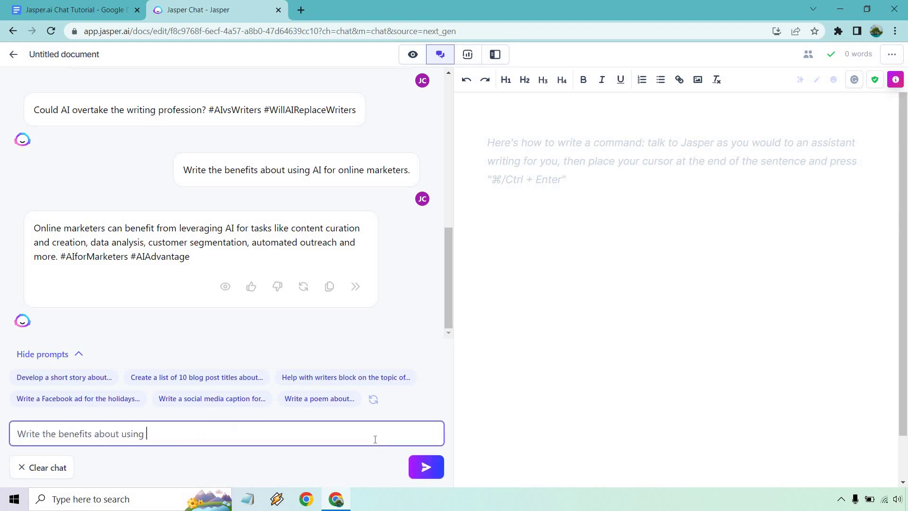
text(new golf shoes for playing in the rain.)
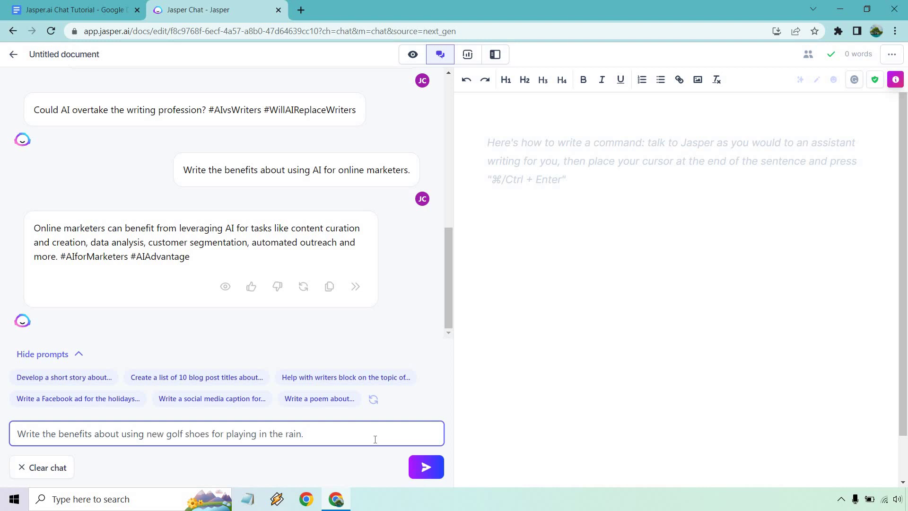
click(421, 467)
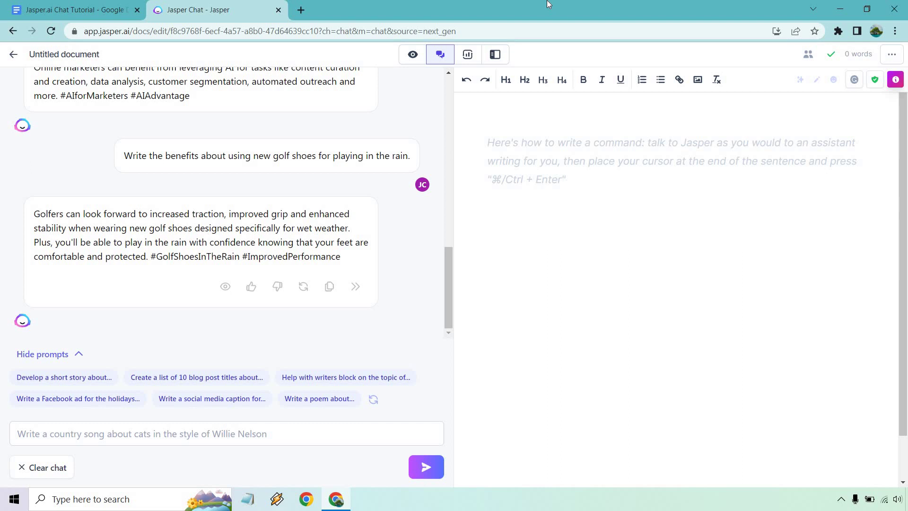
- Send Jasper the Google Docs prompt completed as "Address some of the biggest worries and fears when it comes to building and growing an online business from scratch."
click(75, 10)
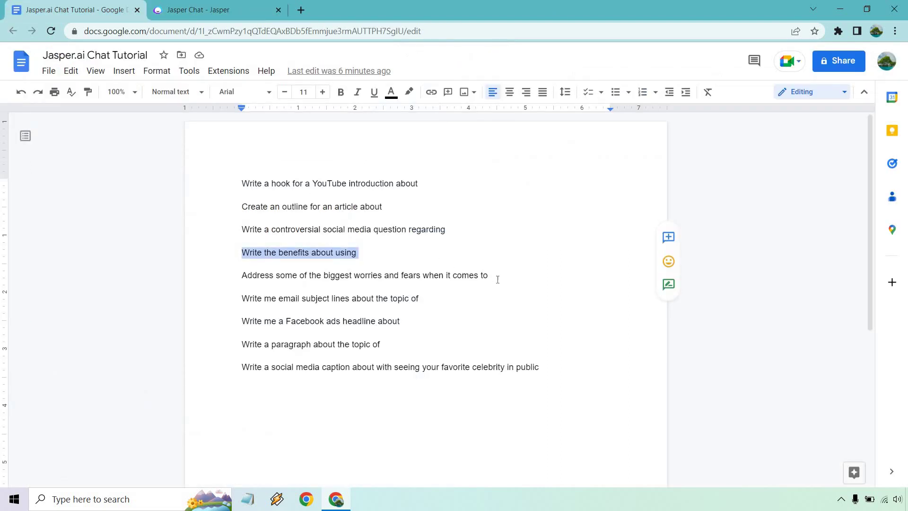
drag(500, 275, 242, 277)
key(ctrl+c)
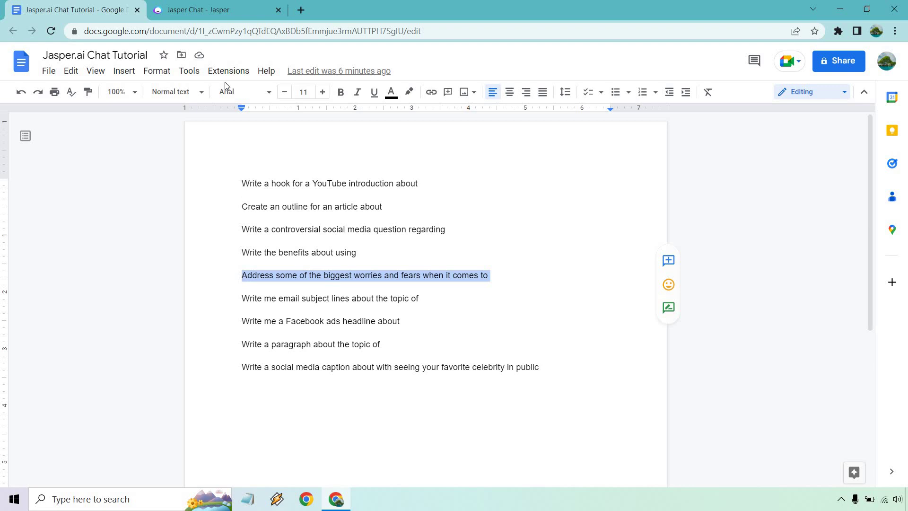
click(209, 7)
click(201, 431)
key(ctrl+v)
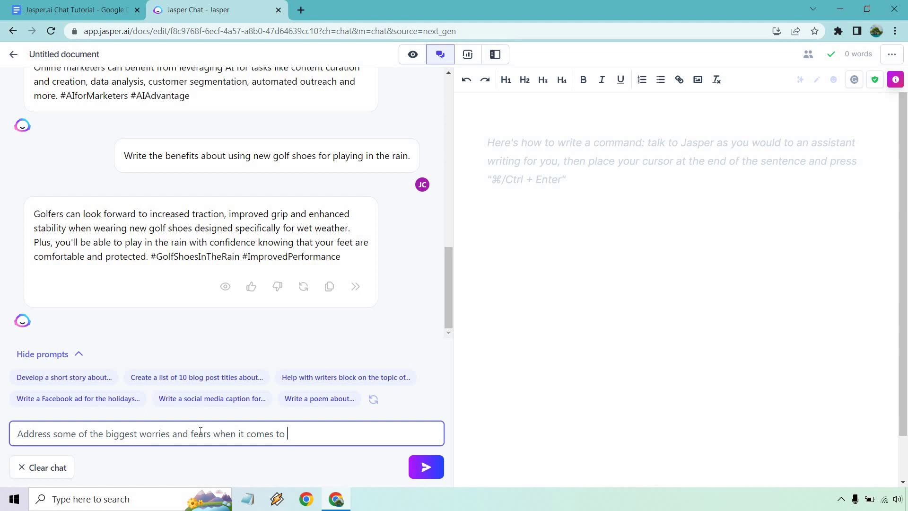
text(building and growing an online )
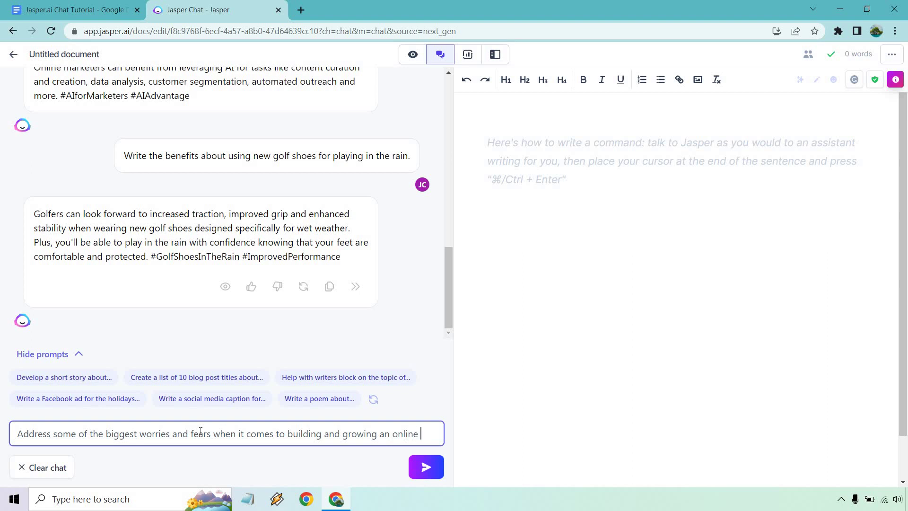
text(business from sc)
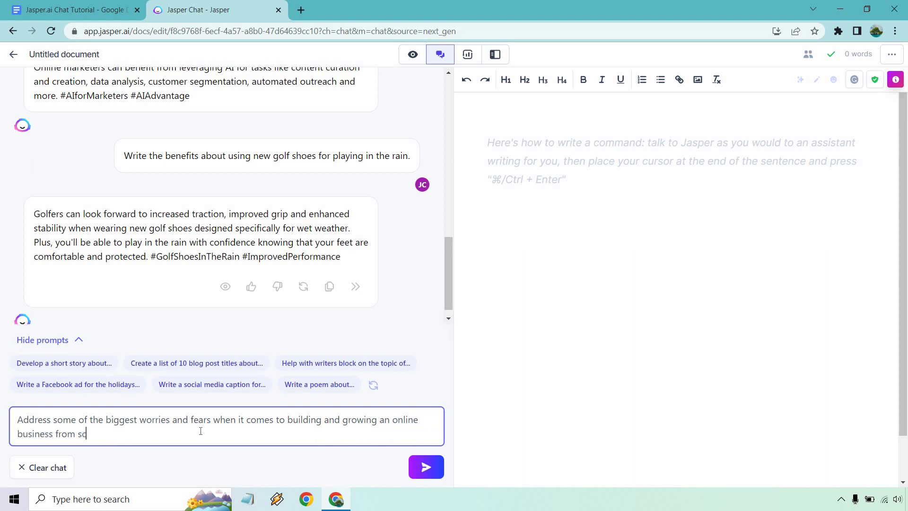
text(ratch.)
click(431, 469)
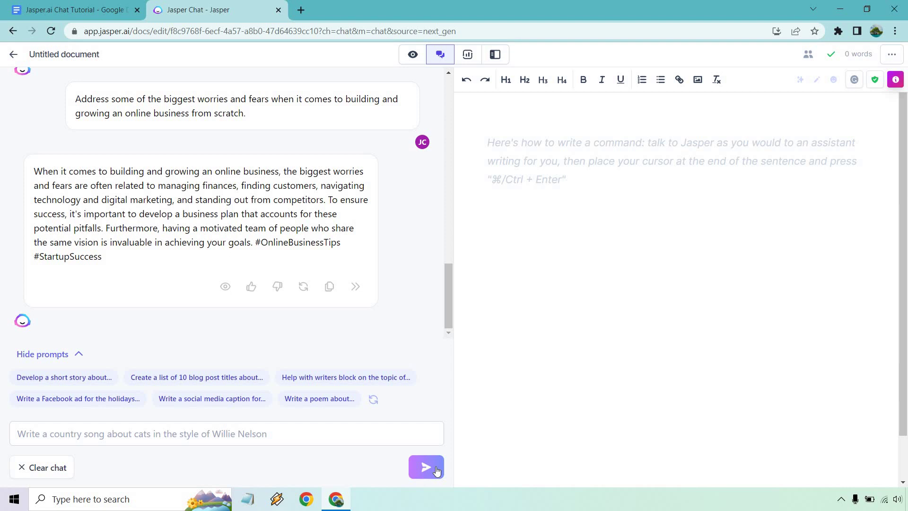
- Copy the email prompt from Google Docs and send it in Jasper as "Write me email subject lines about the topic of article writing."
click(76, 10)
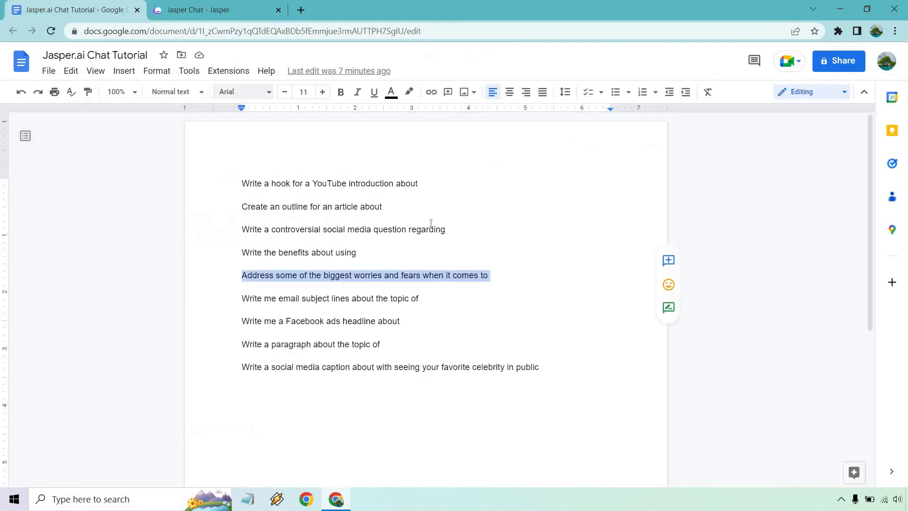
drag(421, 298, 236, 302)
key(ctrl+c)
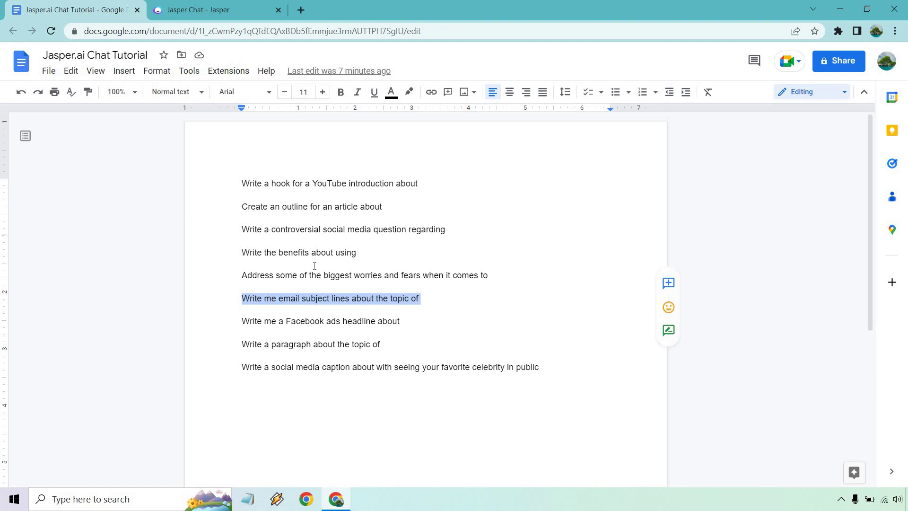
click(209, 10)
click(227, 435)
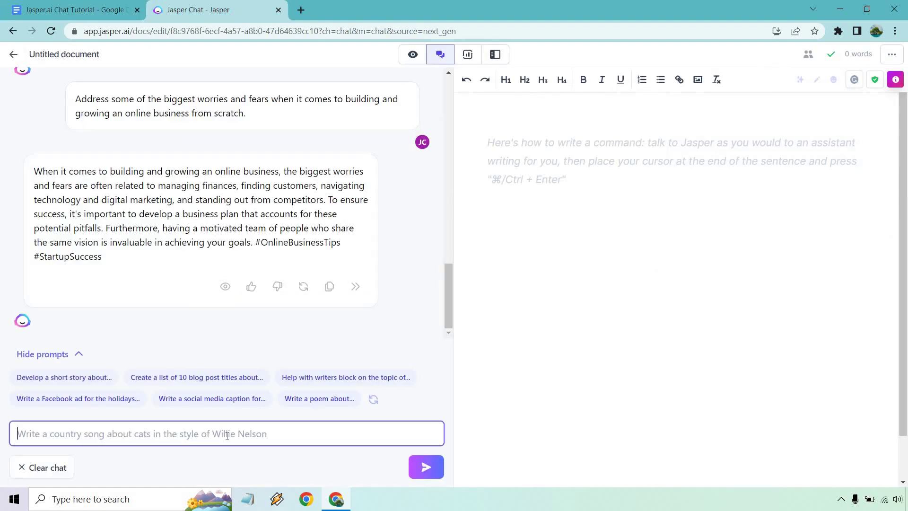
key(ctrl+v)
text(article writing.)
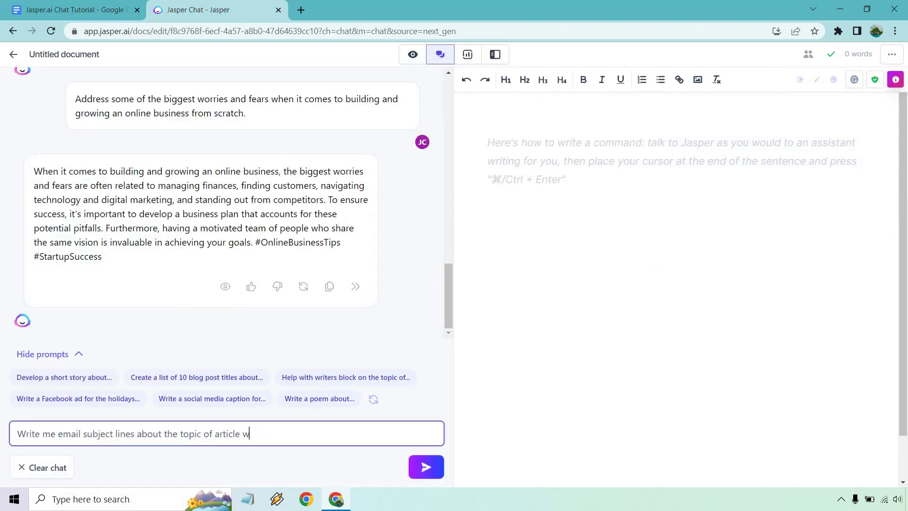
click(424, 469)
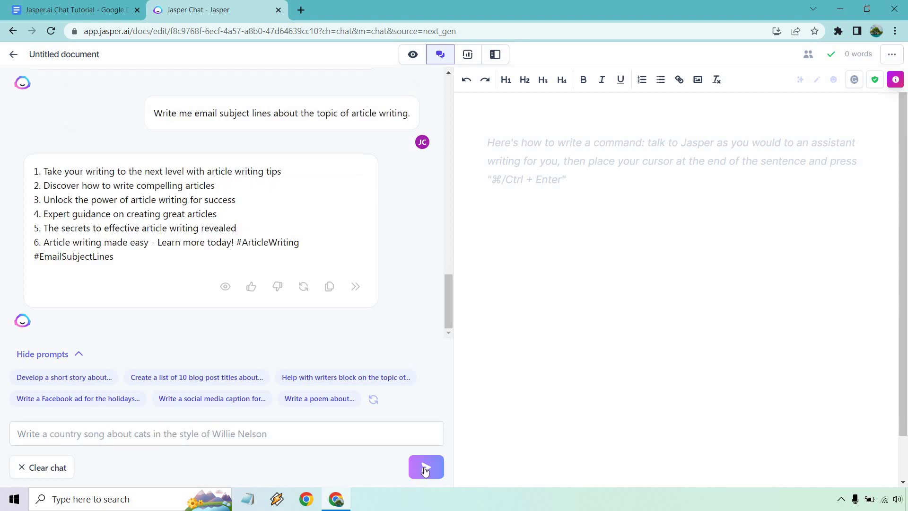
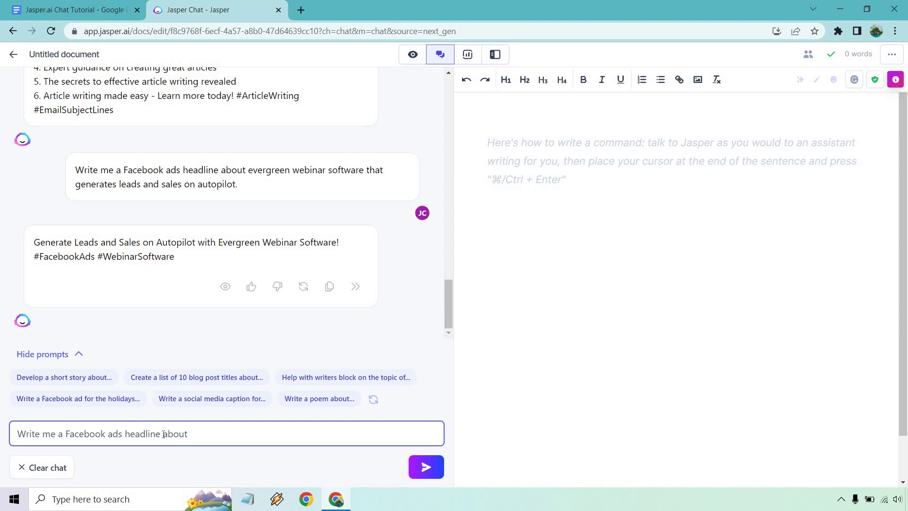
- Send the prompt "Write me a Facebook ads headline about webinar software." and regenerate the reply once for another headline
text(webinar software.)
click(425, 467)
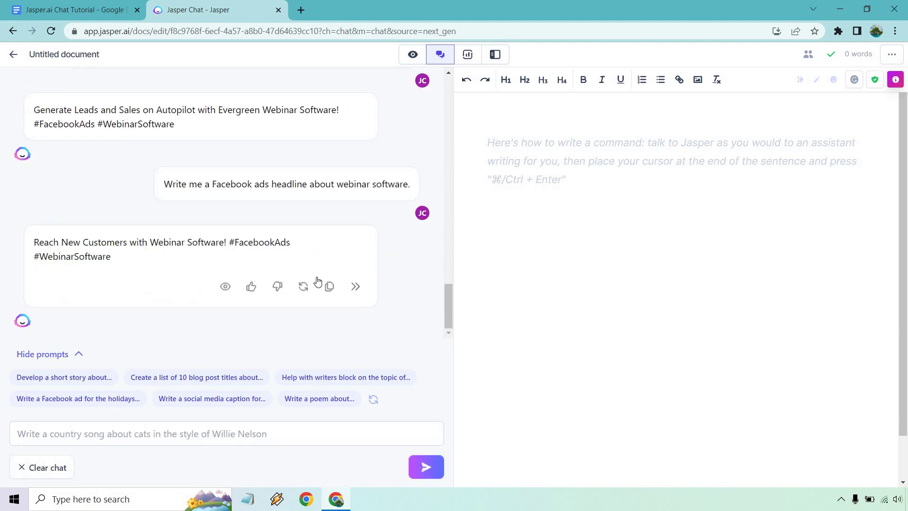
click(303, 287)
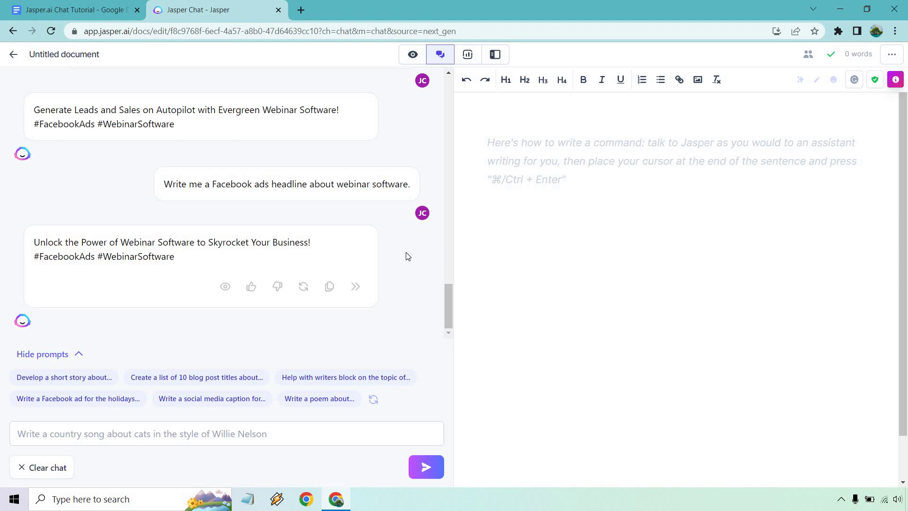
drag(311, 242, 54, 244)
- Copy the paragraph prompt from Google Docs and send it in Jasper as "Write a paragraph about the topic of finding a new hobby."
click(76, 10)
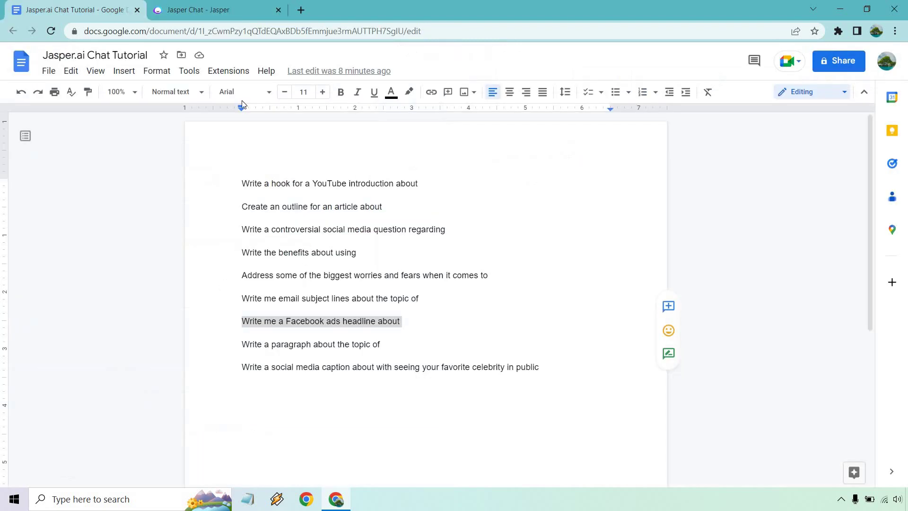
drag(402, 348, 233, 346)
key(ctrl+c)
click(218, 9)
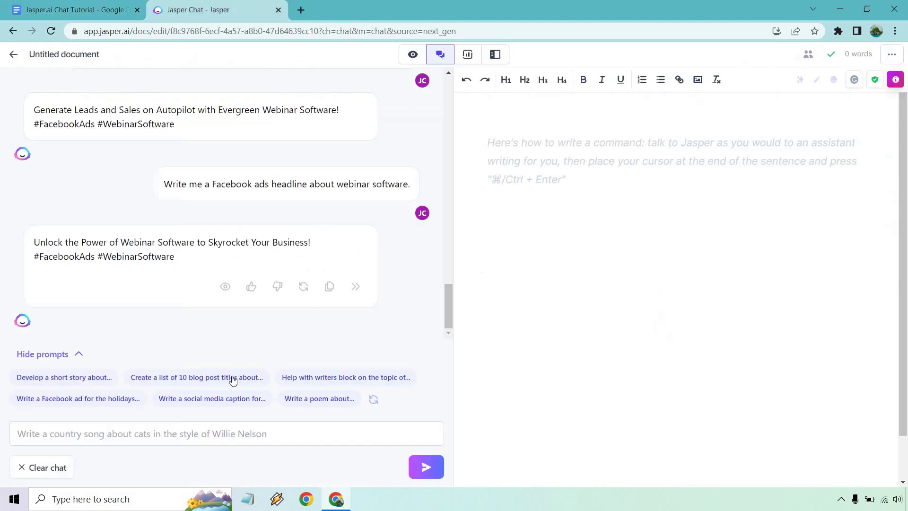
click(238, 434)
key(ctrl+v)
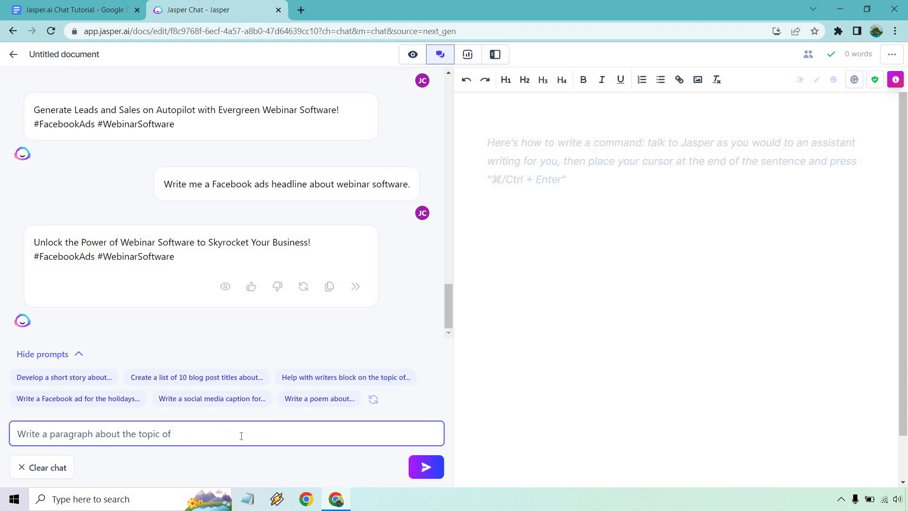
text(finding a new hobby.)
click(431, 471)
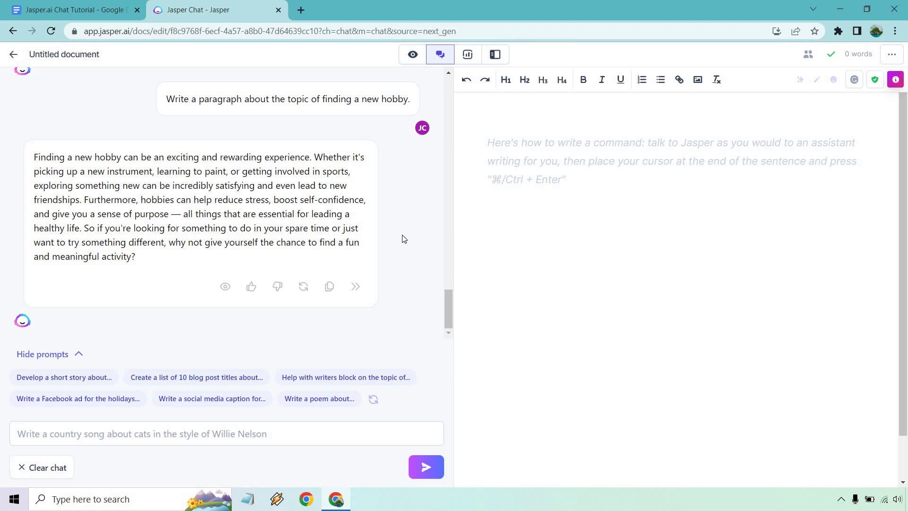
- Send Jasper the Google Docs prompt adapted as "Write a social media caption about with seeing Will Smith in public" and regenerate the reply twice
click(71, 10)
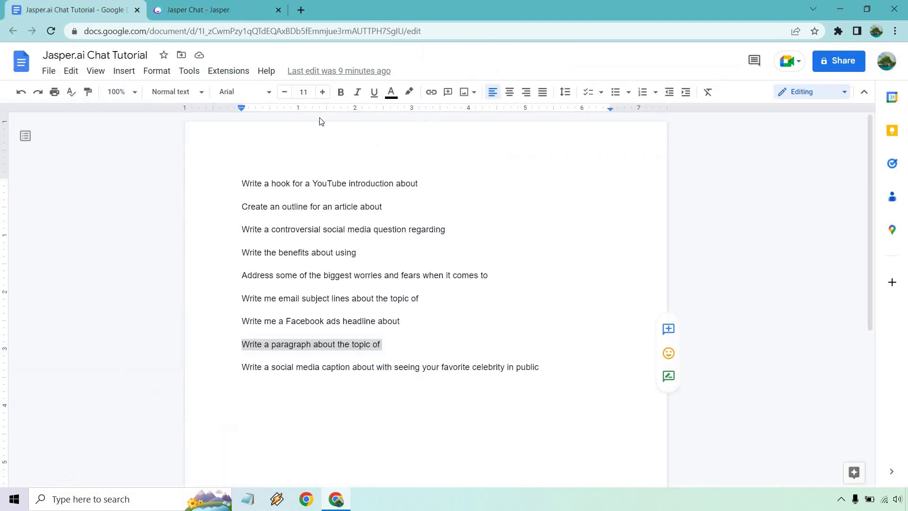
drag(556, 369, 219, 364)
key(ctrl+c)
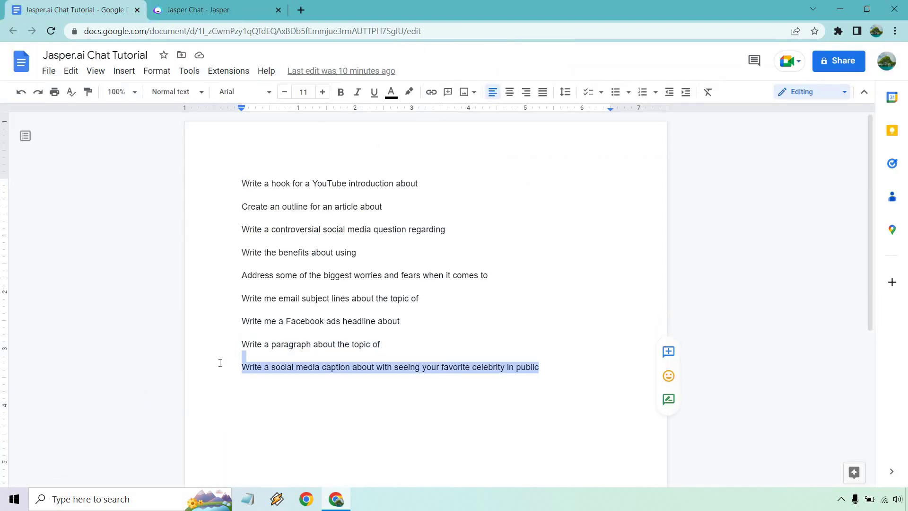
click(185, 5)
click(239, 436)
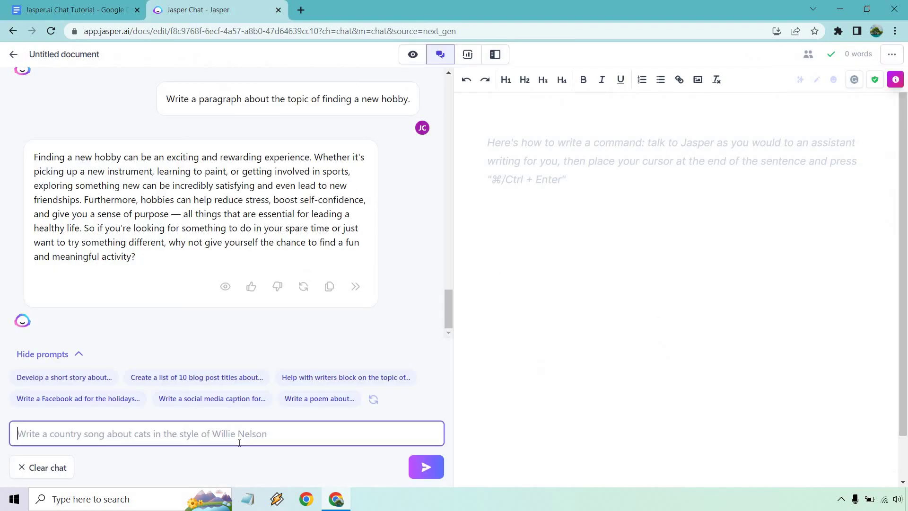
key(ctrl+v)
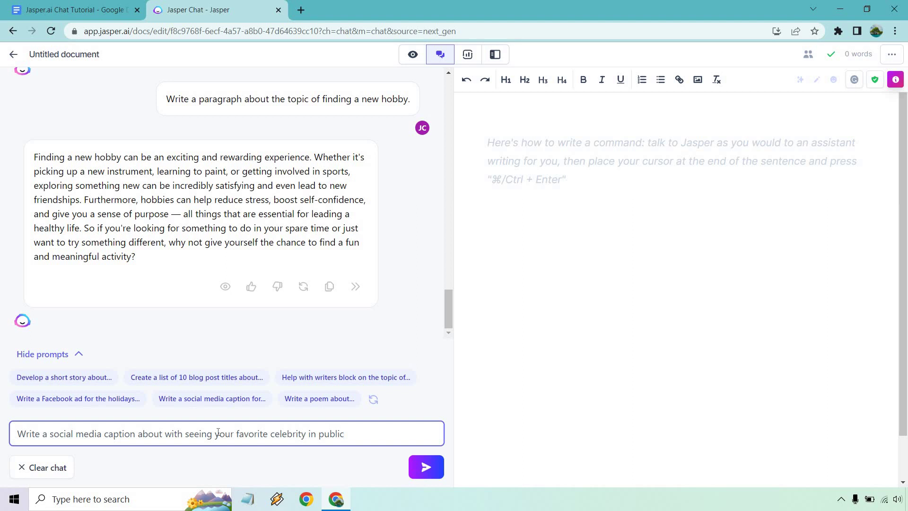
drag(215, 434, 306, 434)
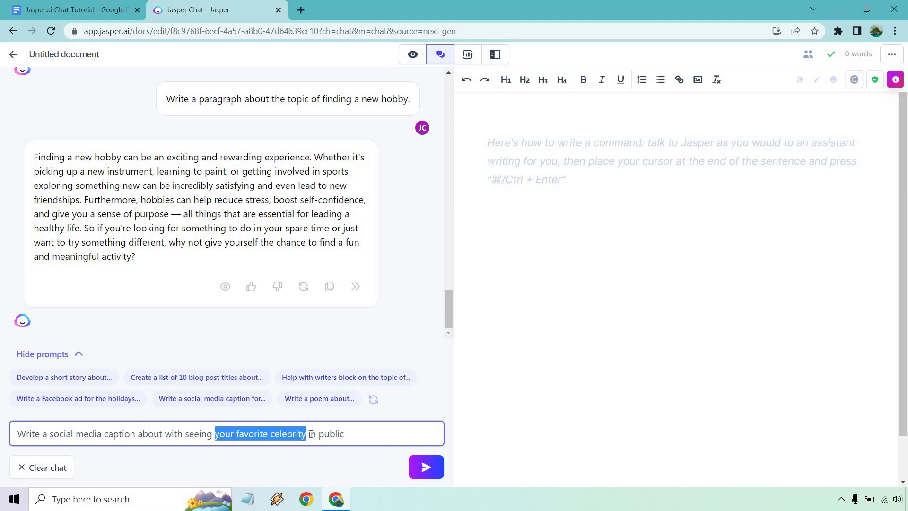
text(Wil)
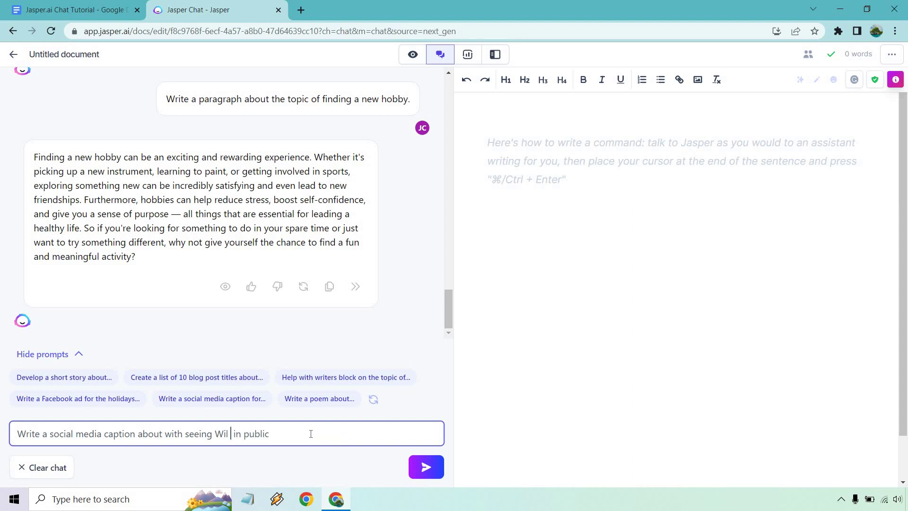
text(l Smith)
click(426, 467)
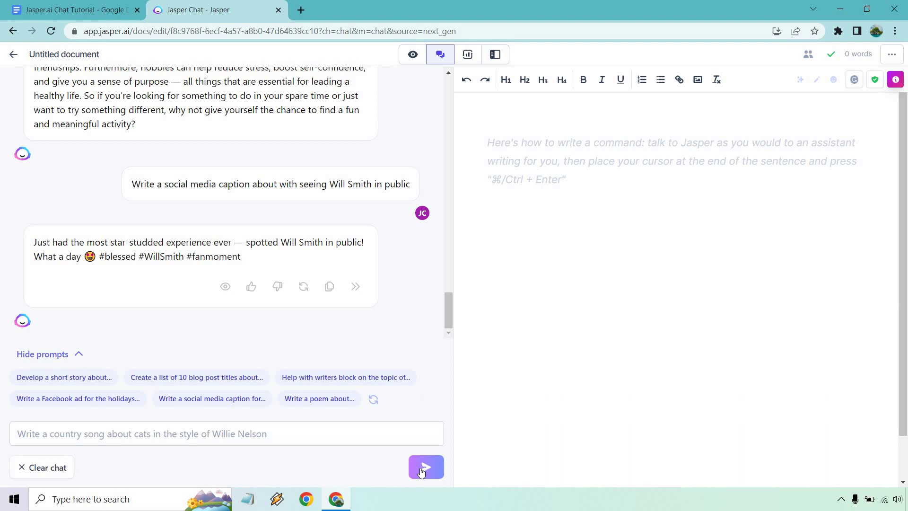
click(304, 287)
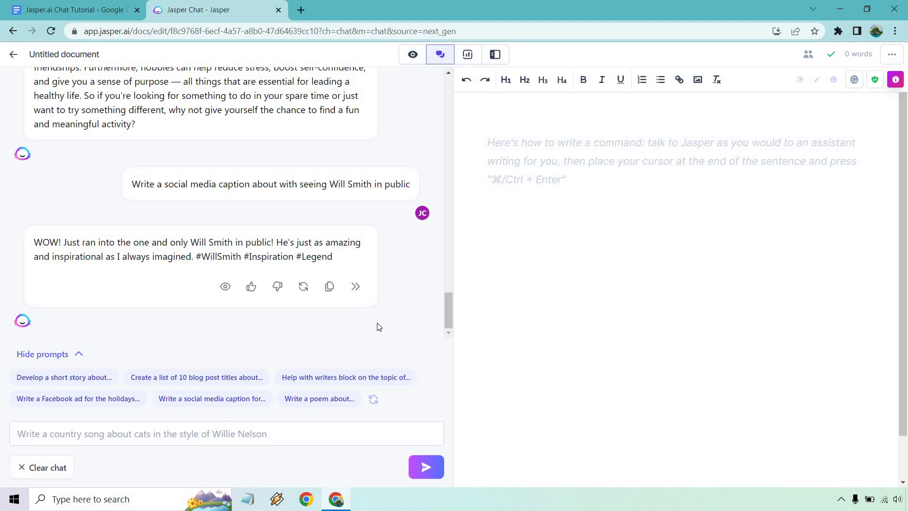
click(306, 292)
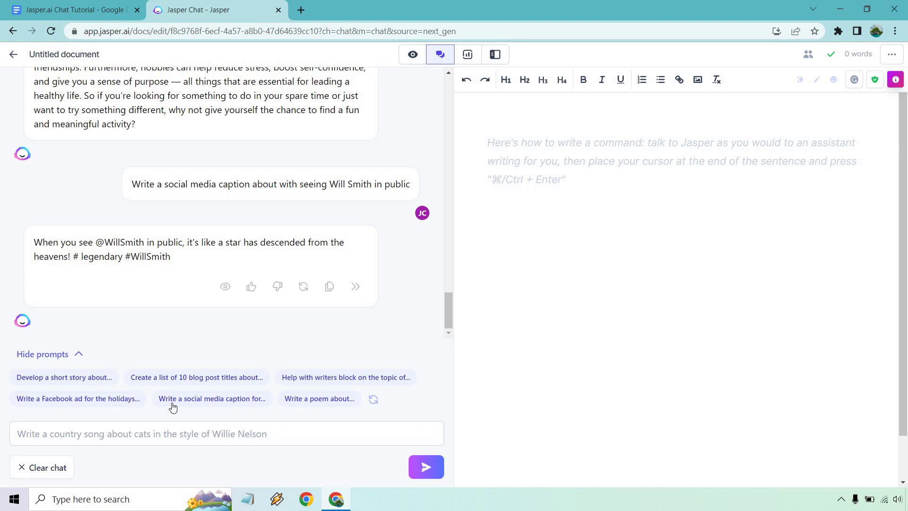
- Refresh the suggested prompts below the chat four times to browse other prompt ideas
click(372, 400)
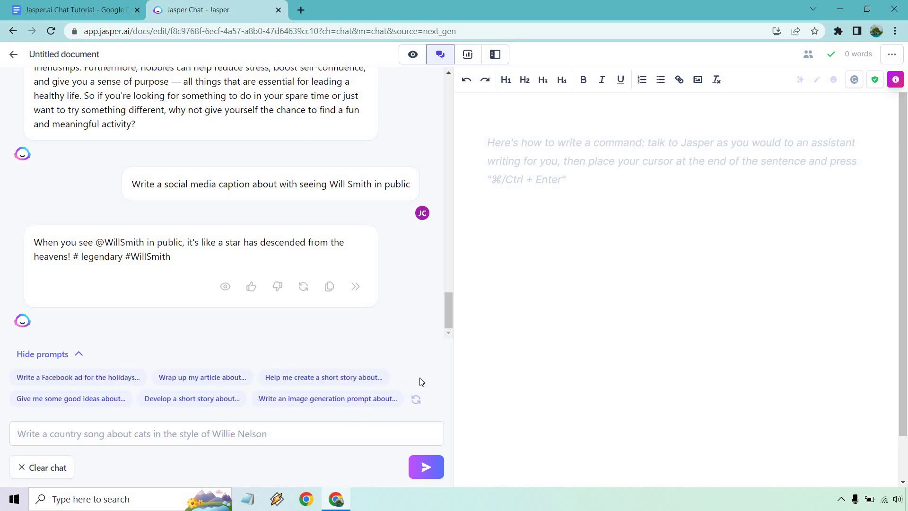
click(416, 401)
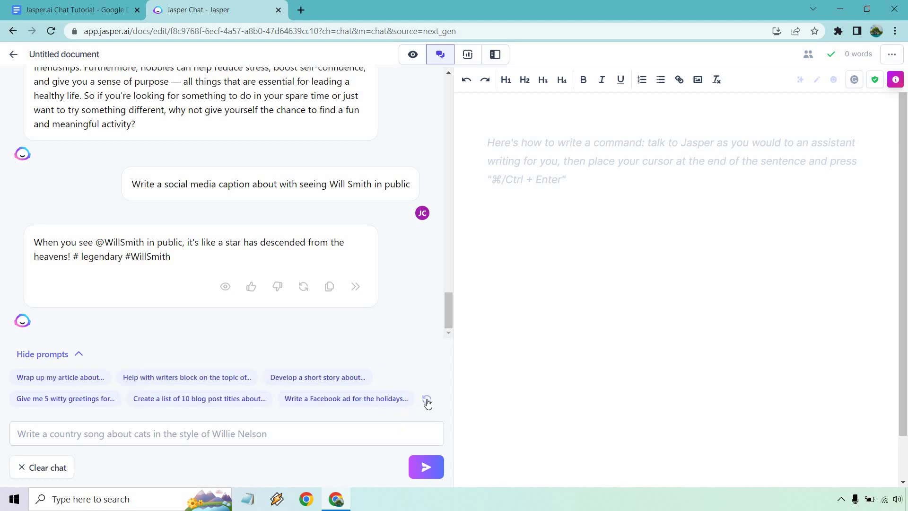
click(427, 402)
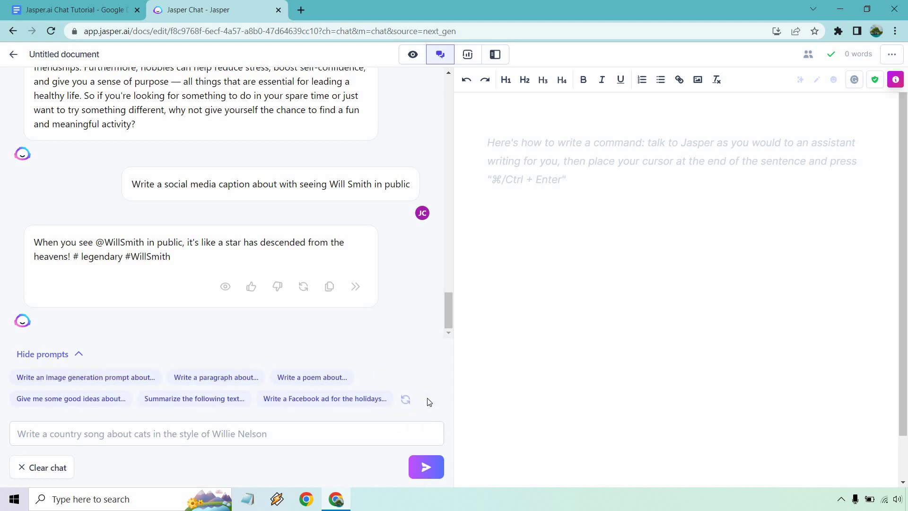
click(407, 400)
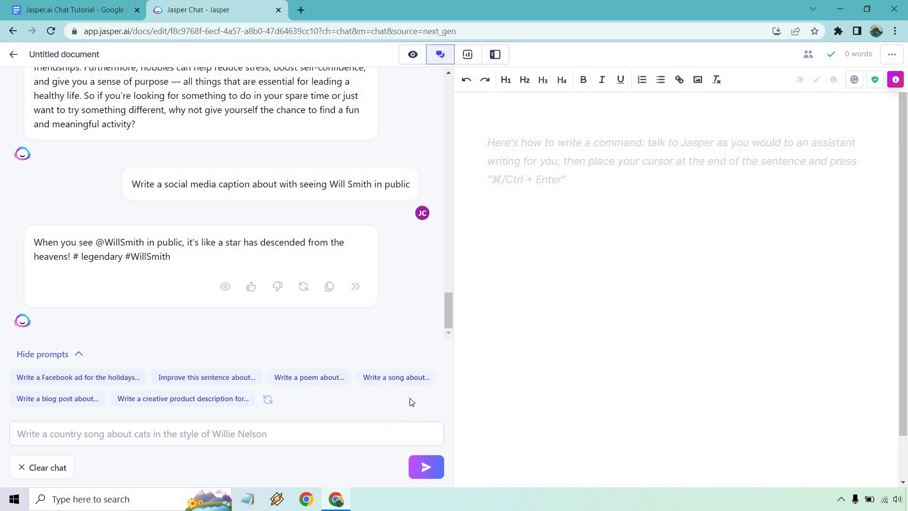